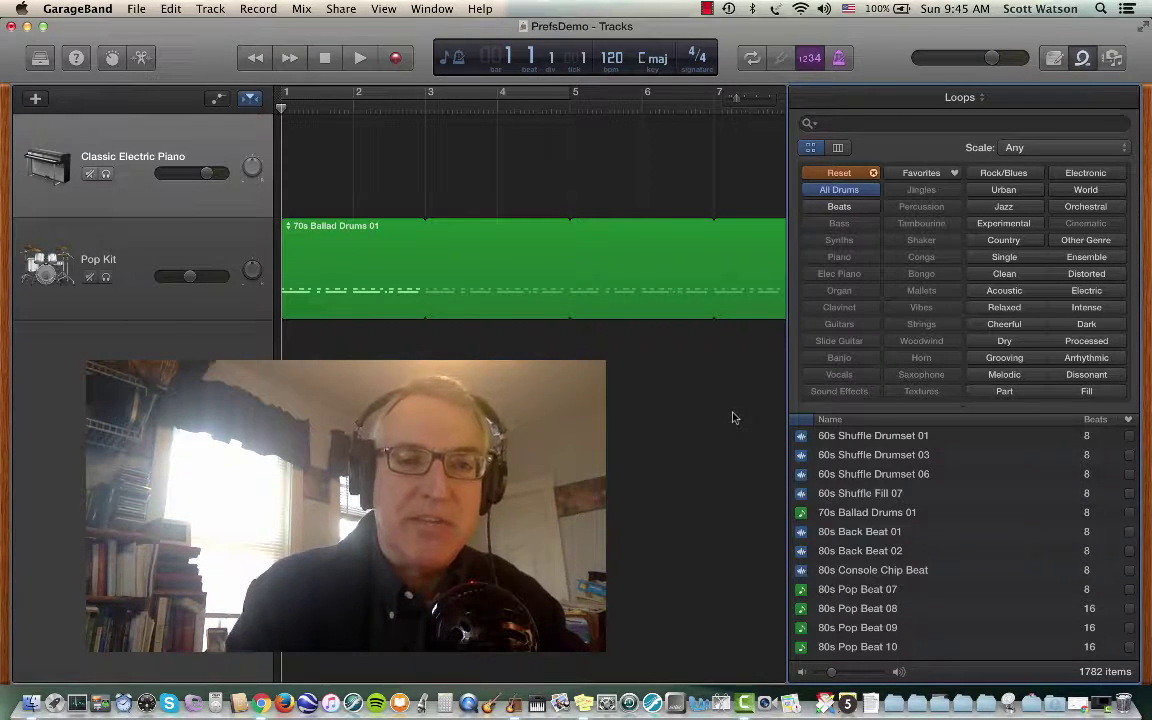
Close the loop browser so the Classic Electric Piano and Pop Kit tracks span the window
left_click(1083, 58)
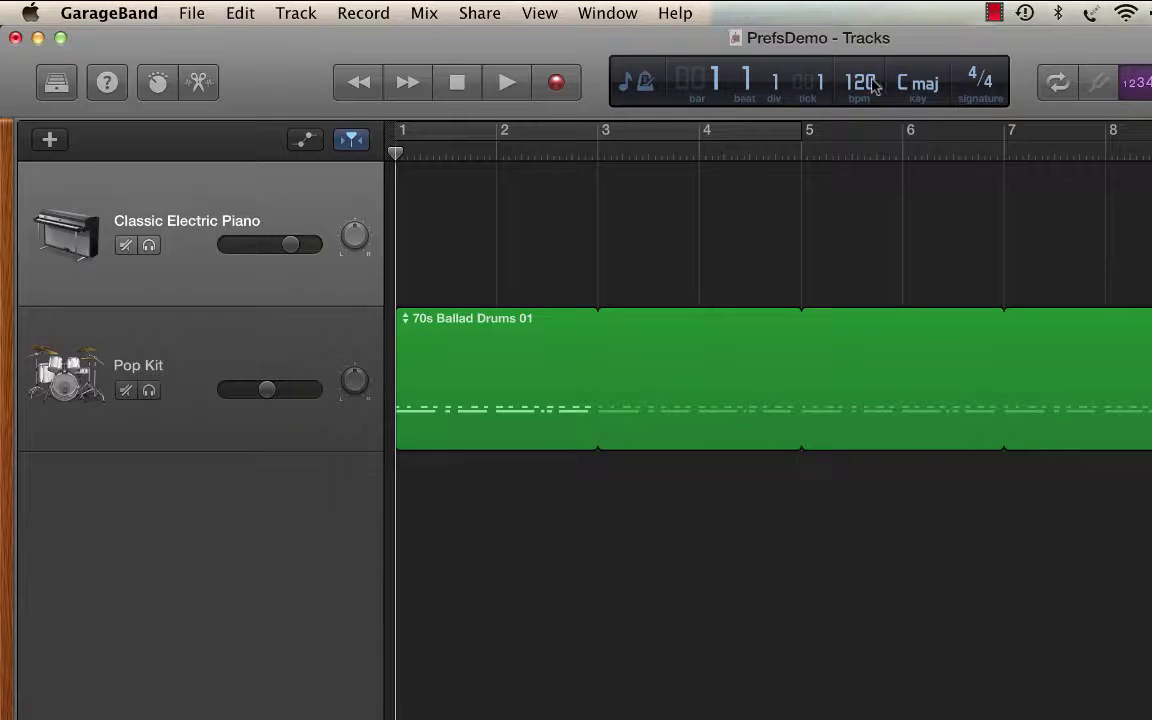
Open GarageBand Preferences, raise the window, and show the Audio/MIDI settings
left_click(107, 13)
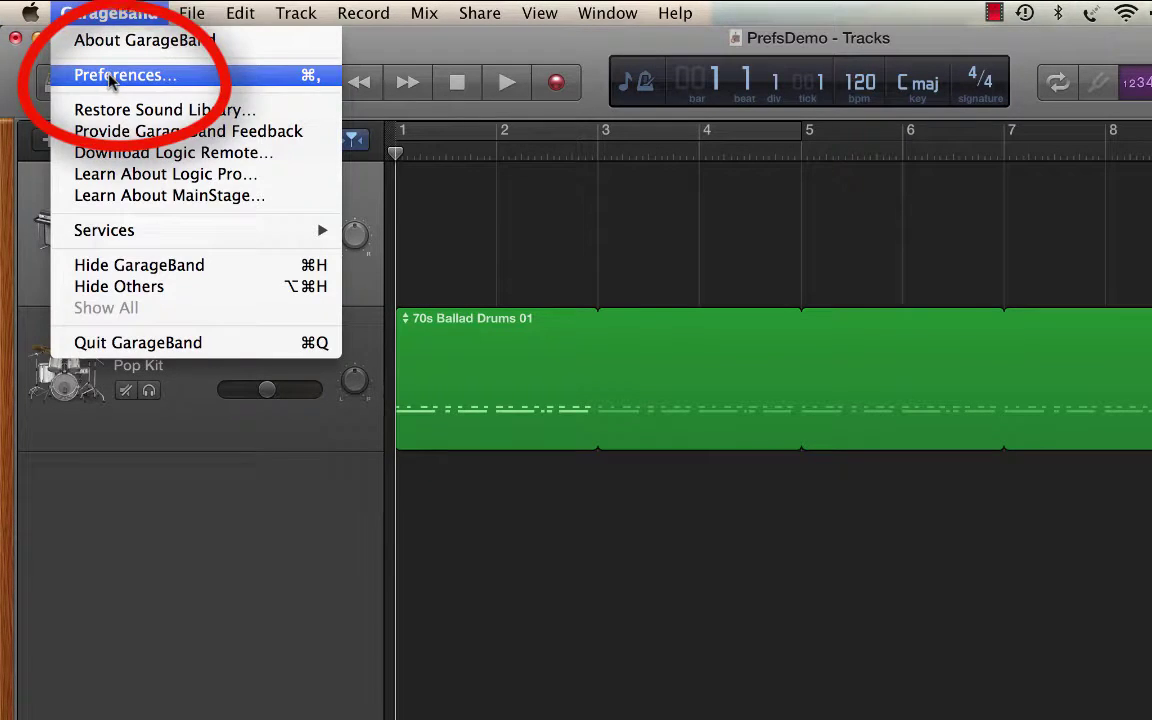
left_click(110, 75)
left_click_drag(484, 390, 465, 198)
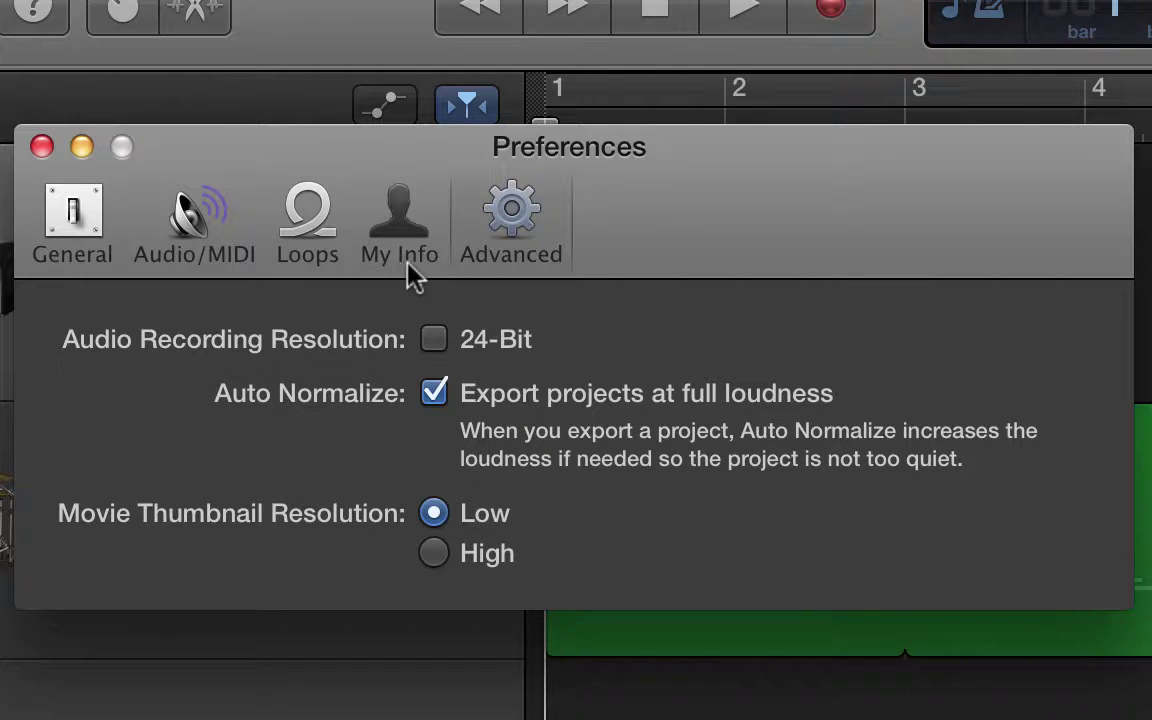
left_click(226, 250)
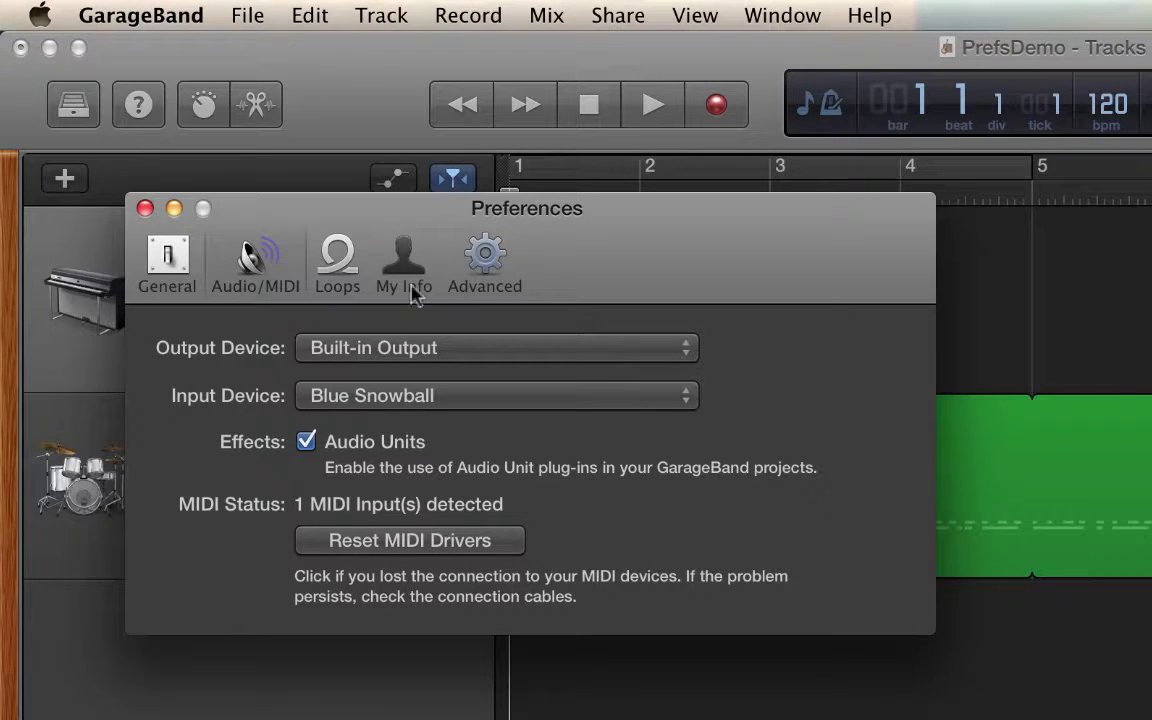
Try ProKeys Sono 88 as the device, then leave output on Built-in Output
left_click(380, 347)
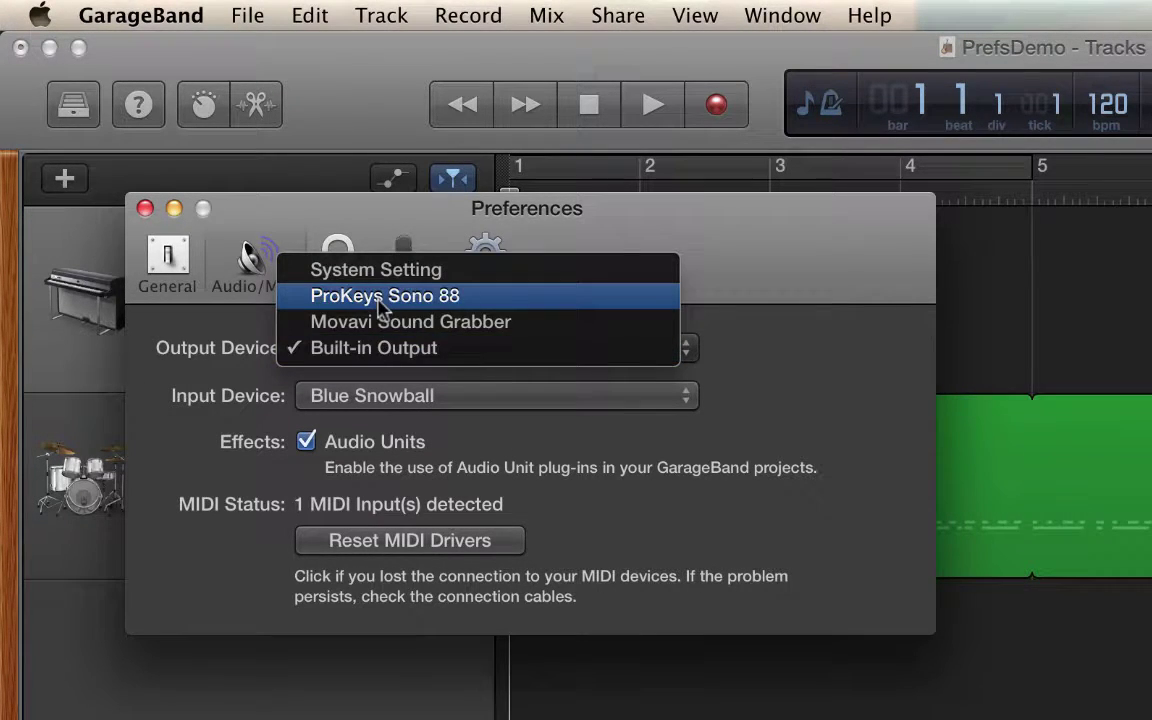
left_click(383, 306)
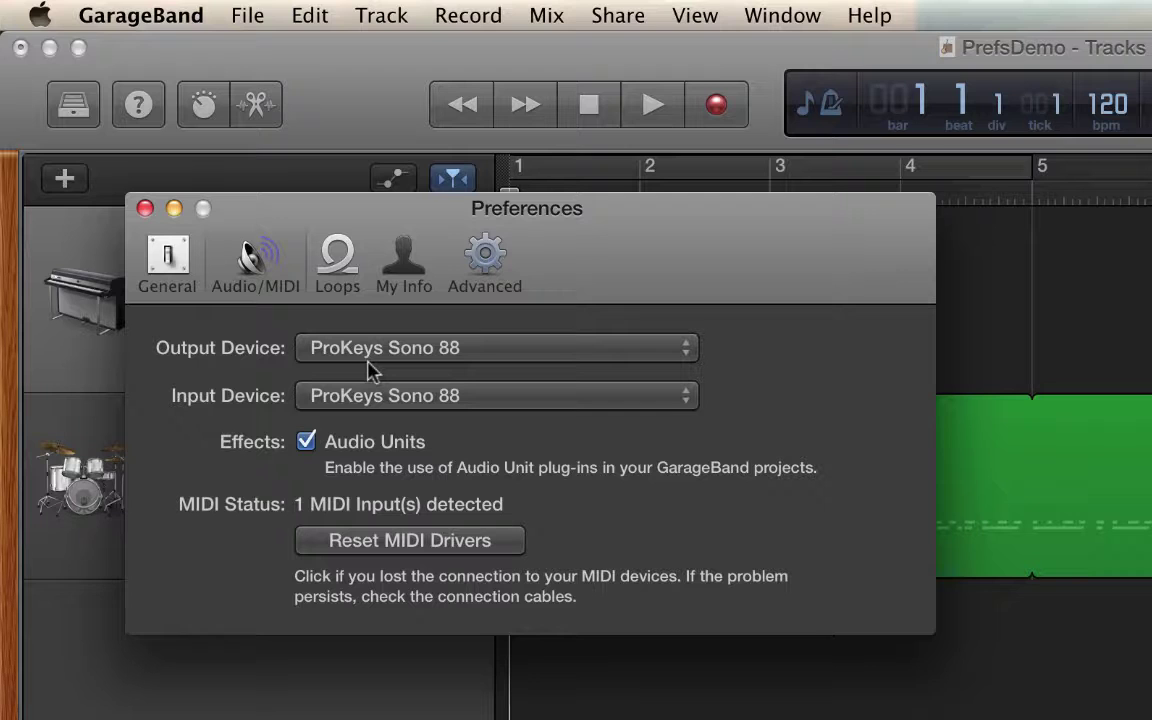
left_click(372, 355)
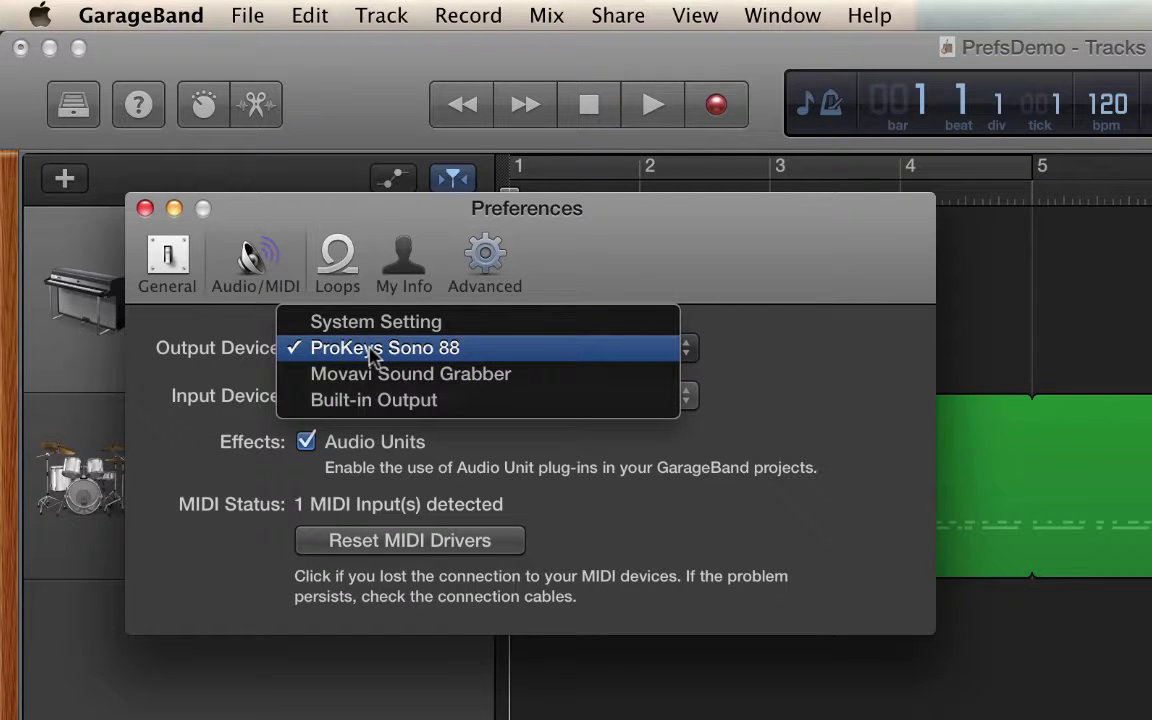
key("Escape")
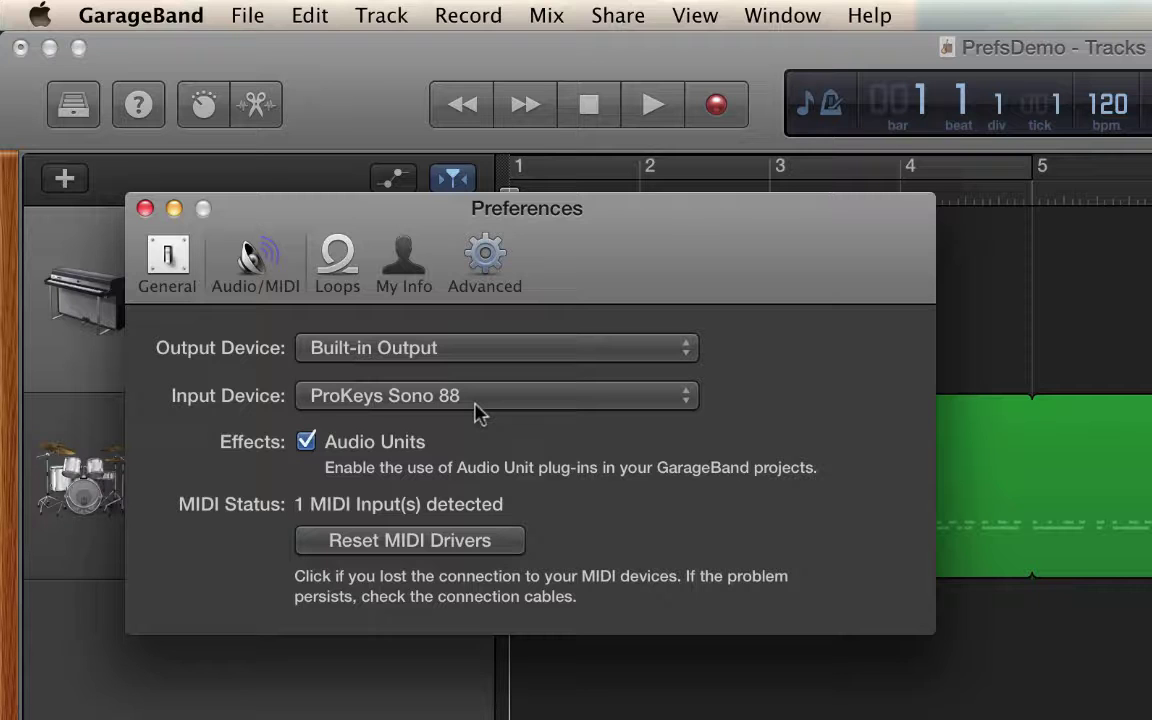
left_click(335, 348)
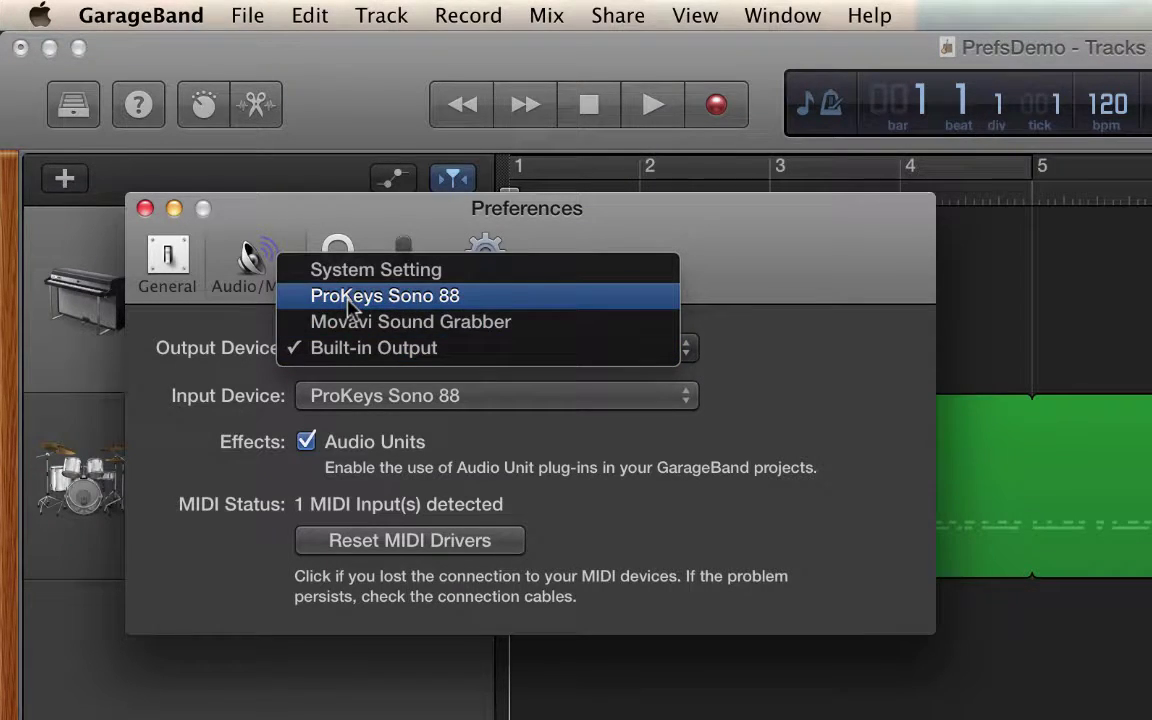
left_click(221, 360)
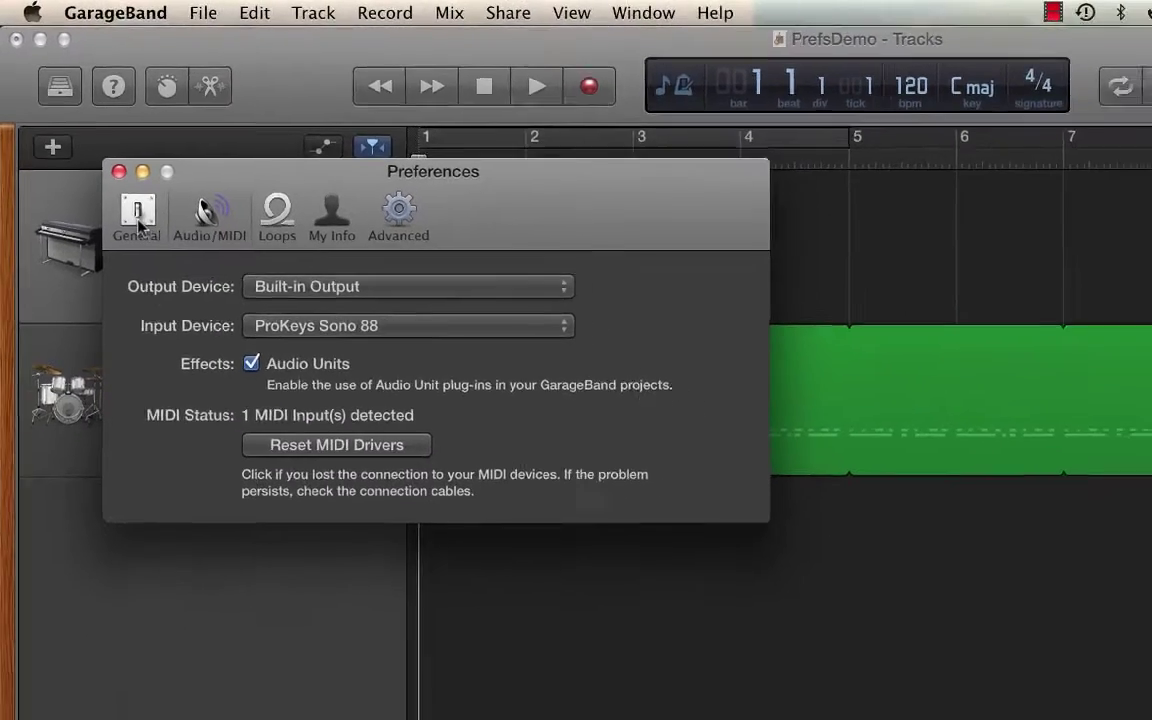
Show General preferences, then turn on cycling and stretch the cycle region to bar 9
left_click(167, 258)
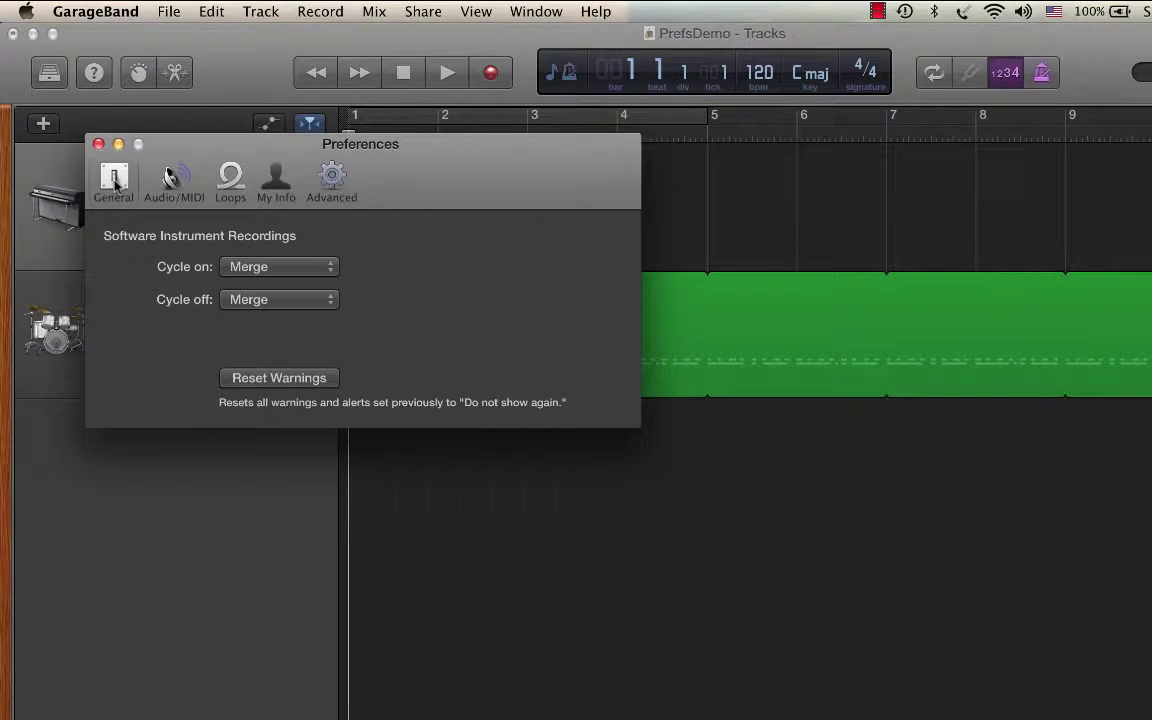
left_click_drag(405, 184, 403, 488)
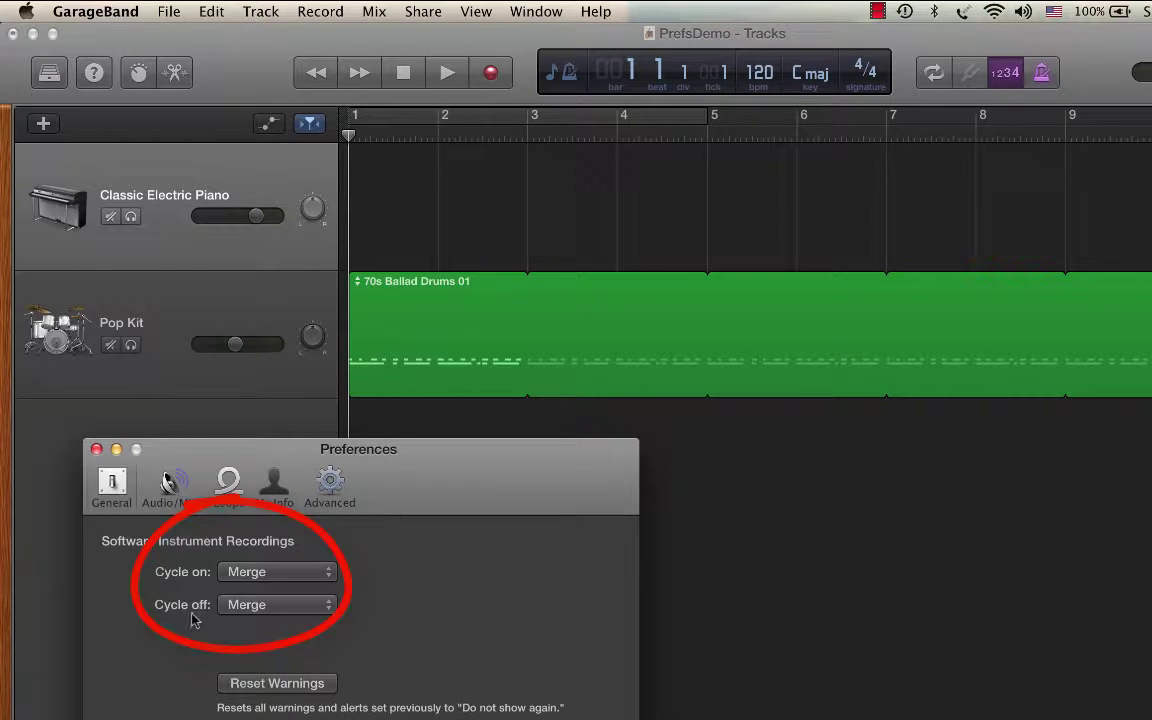
left_click(933, 75)
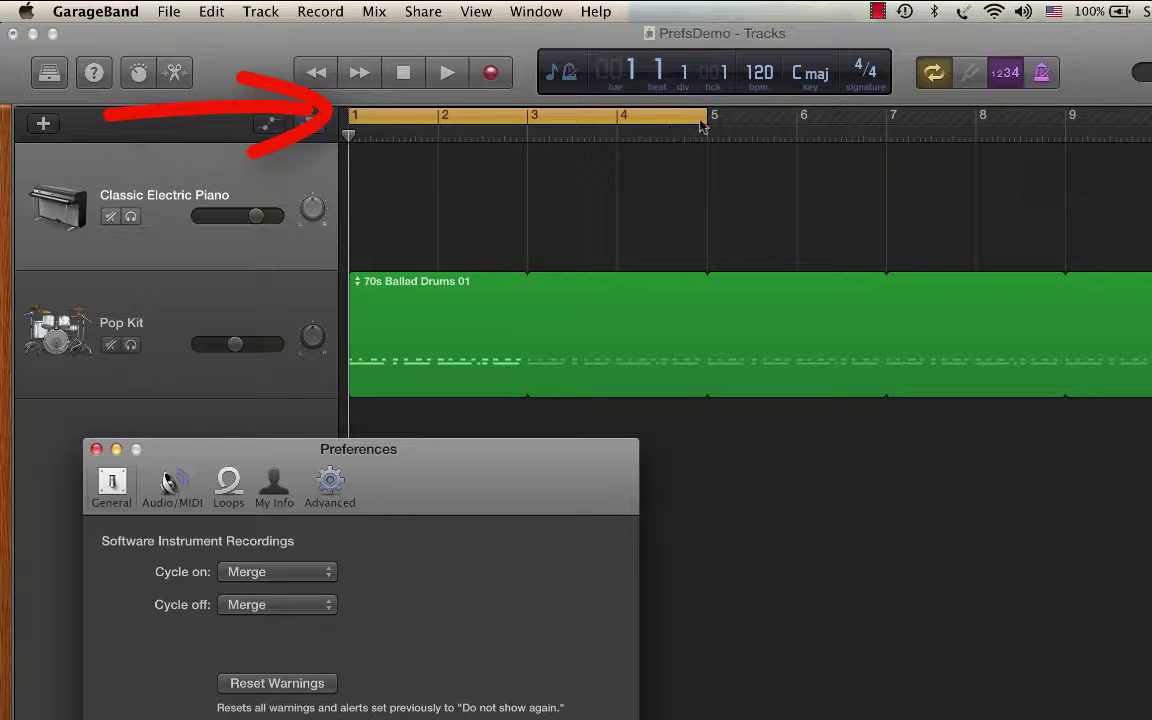
mouse_move(707, 114)
left_mouse_down()
mouse_move(1067, 113)
mouse_move(715, 116)
mouse_move(1060, 119)
left_mouse_up()
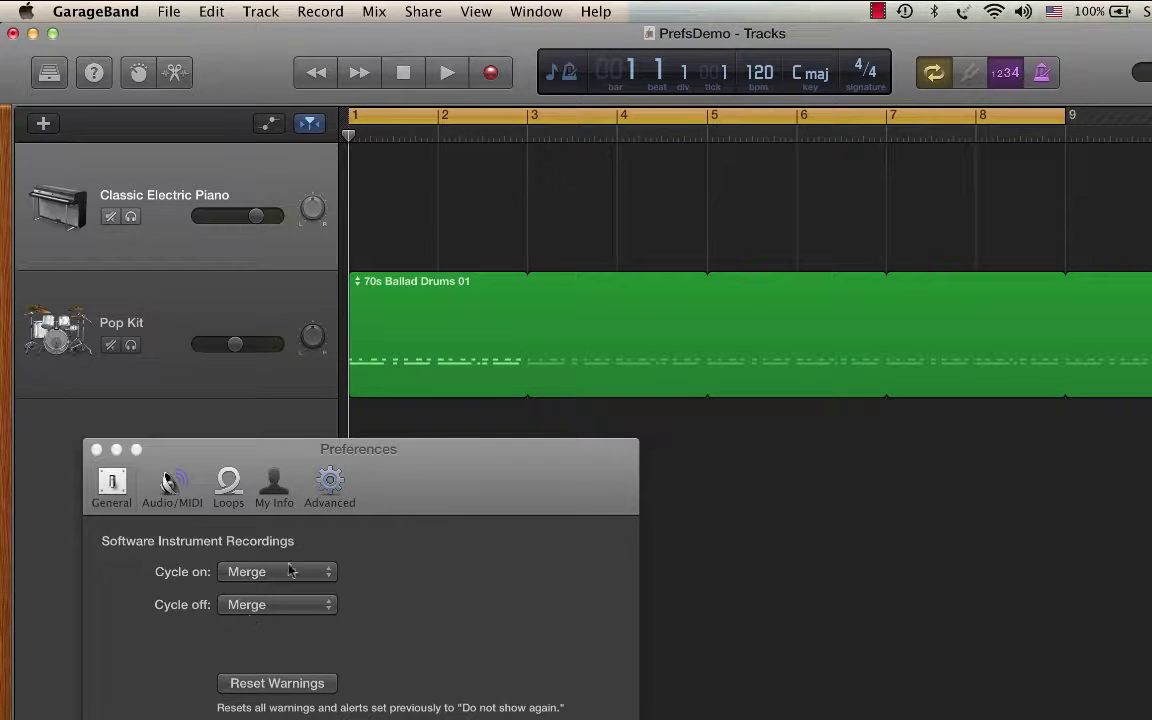
Turn cycling off and record a Classic Electric Piano take across bars 1–4
left_click(934, 76)
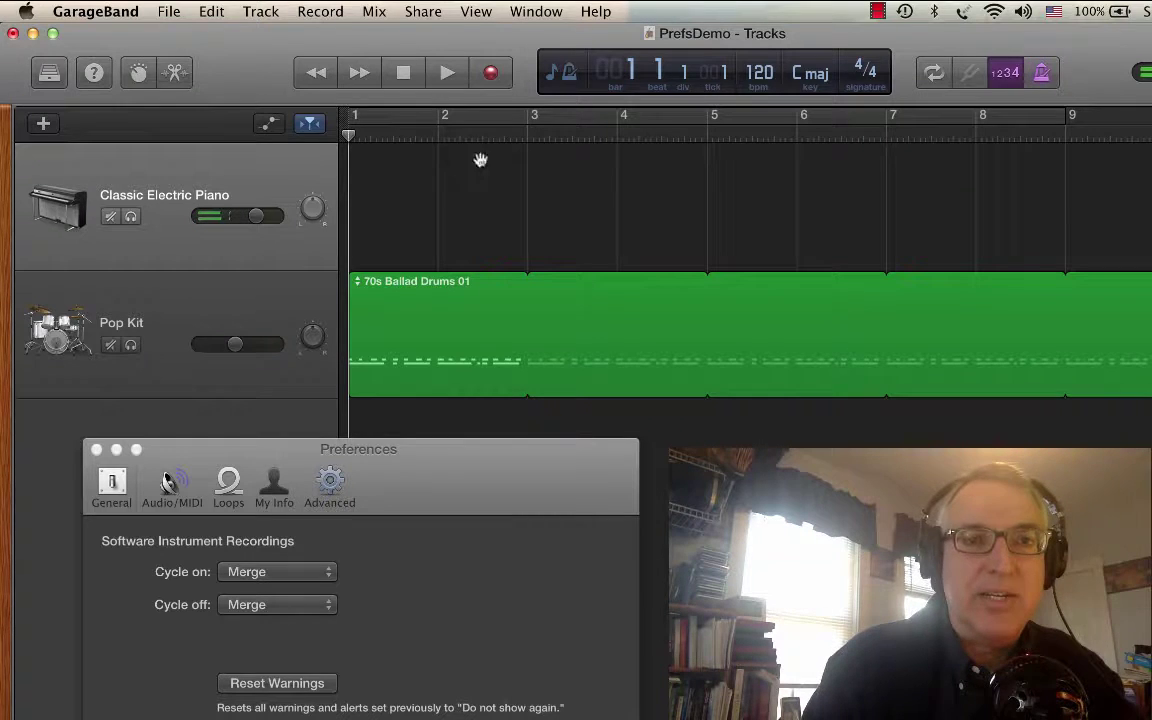
left_click(491, 74)
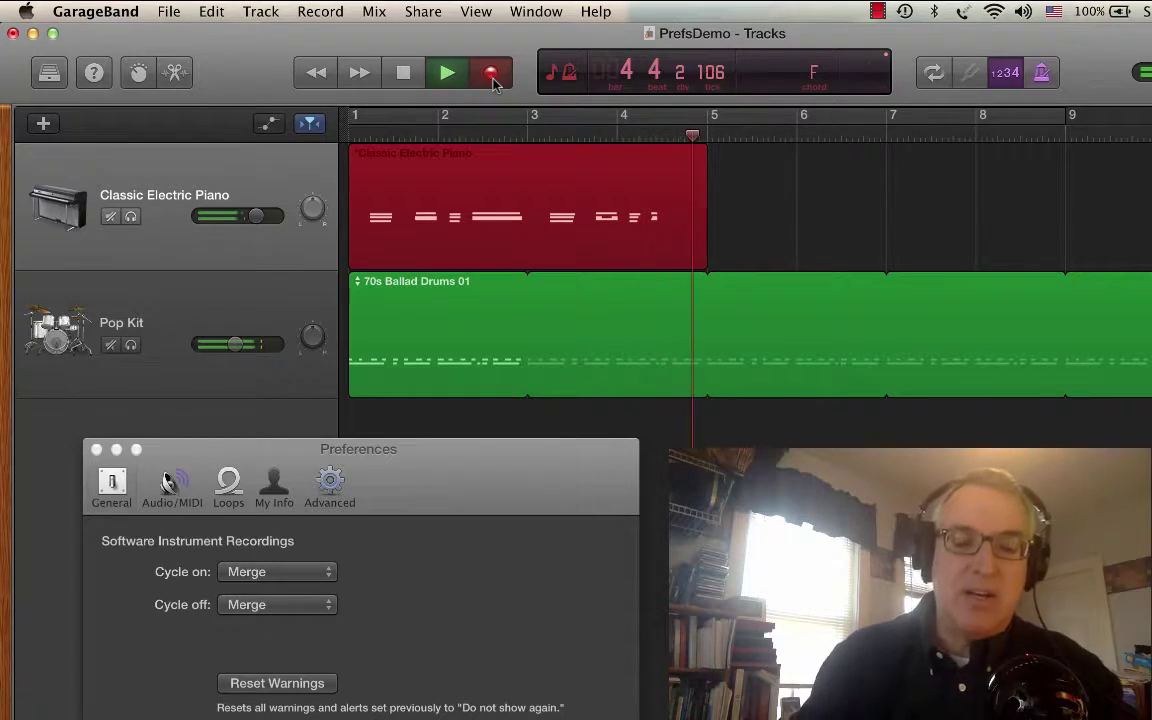
key("space")
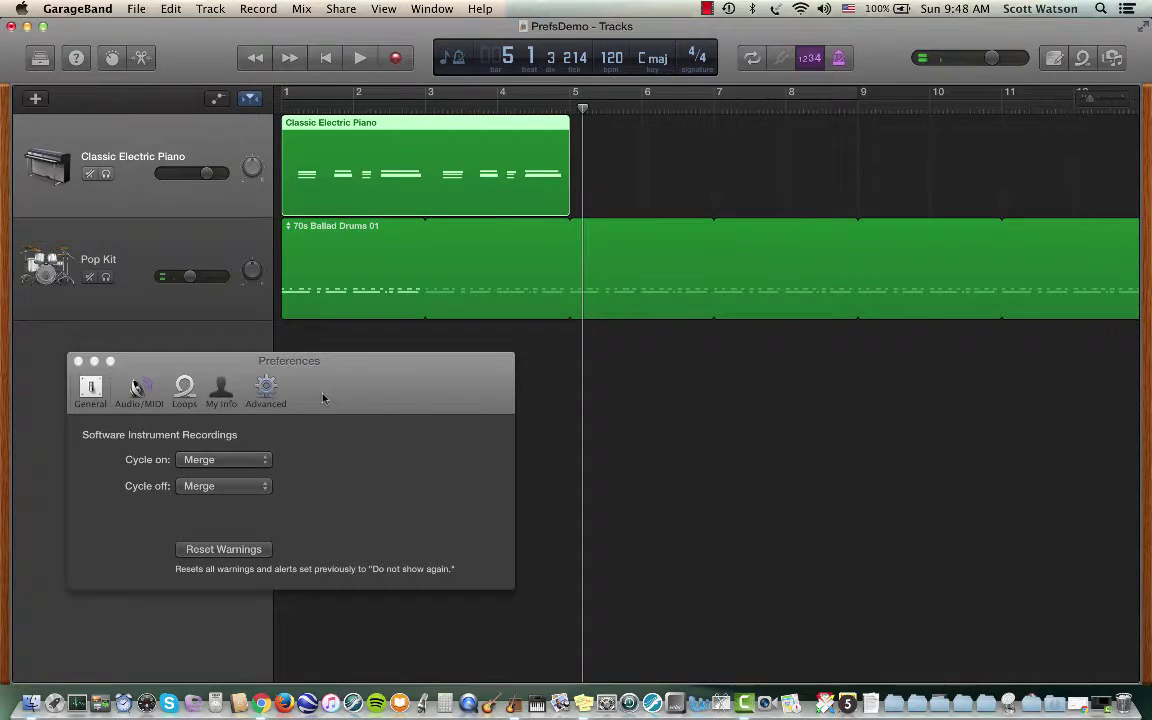
Record a second piano pass from the start, merging into the first take, and play it back
left_click_drag(322, 398, 836, 161)
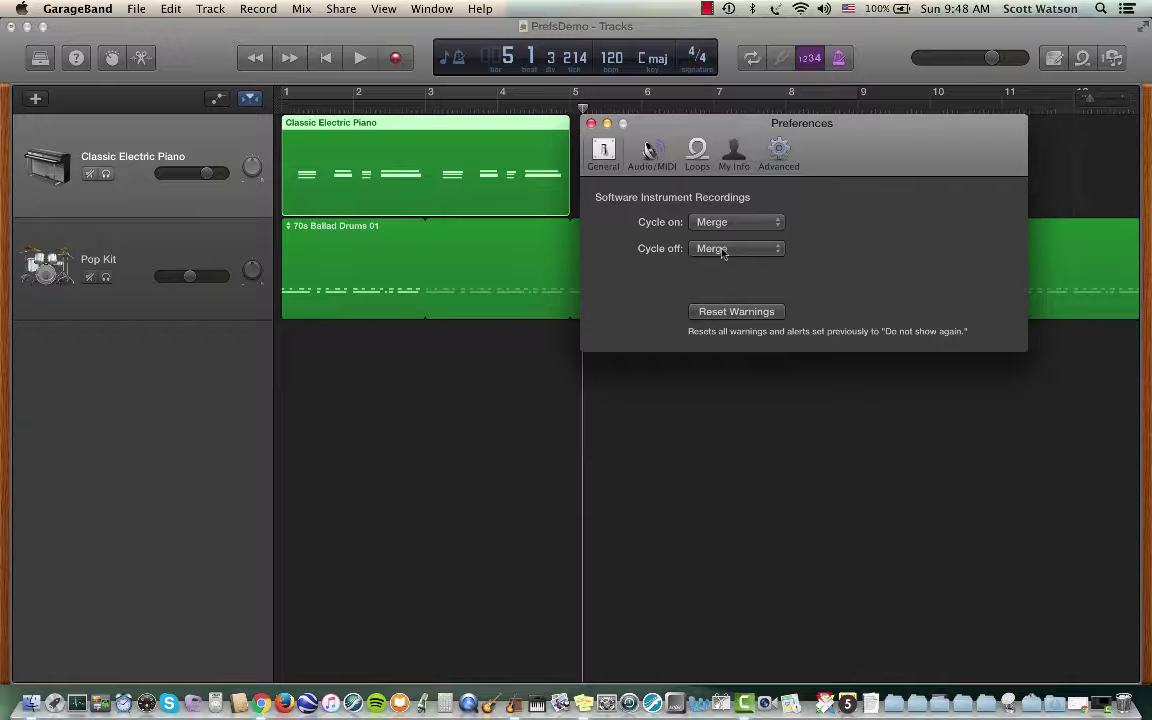
key("Return")
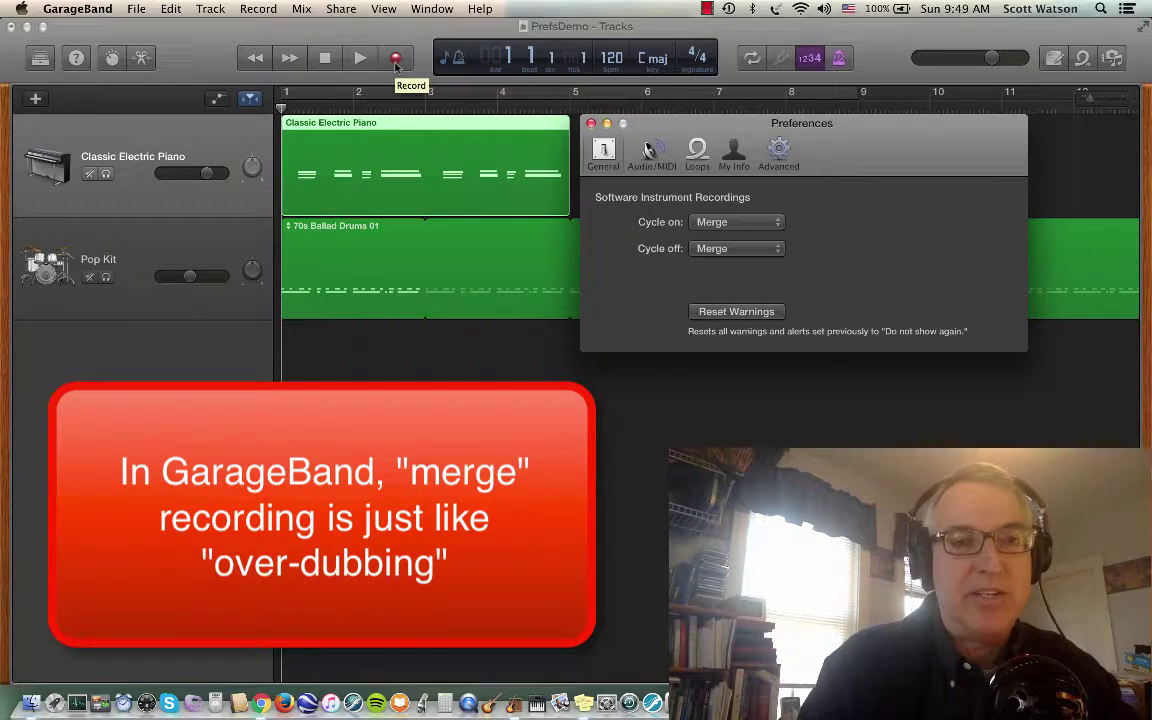
left_click(396, 59)
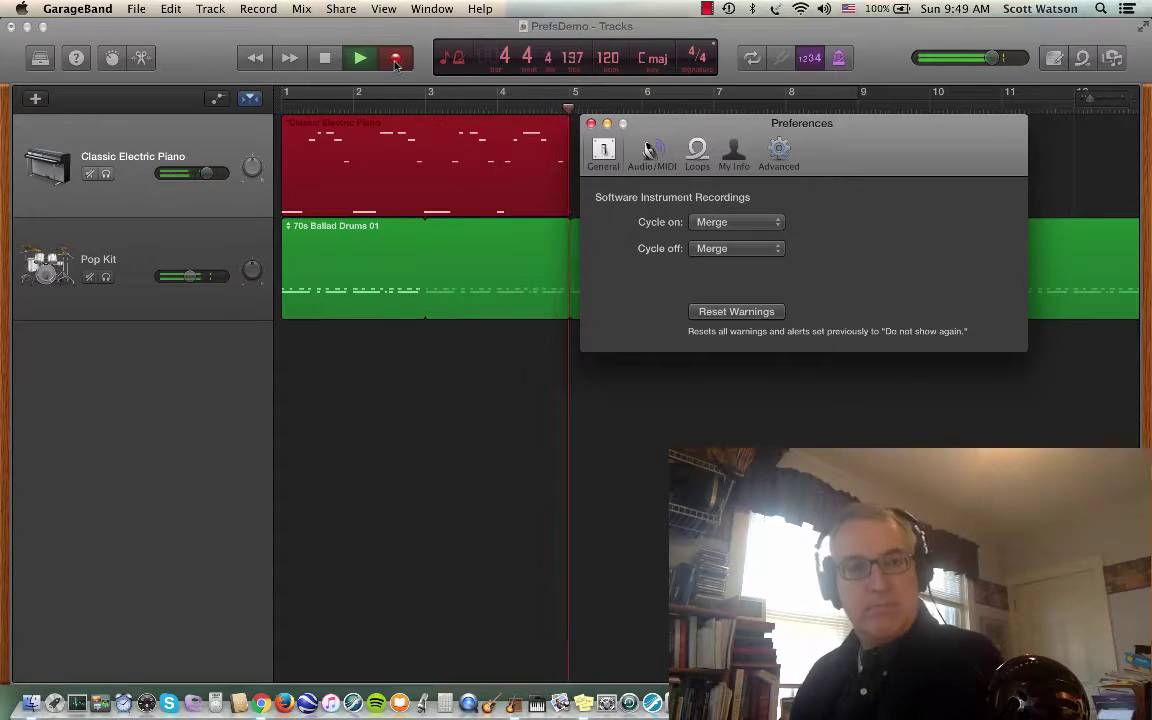
key("space")
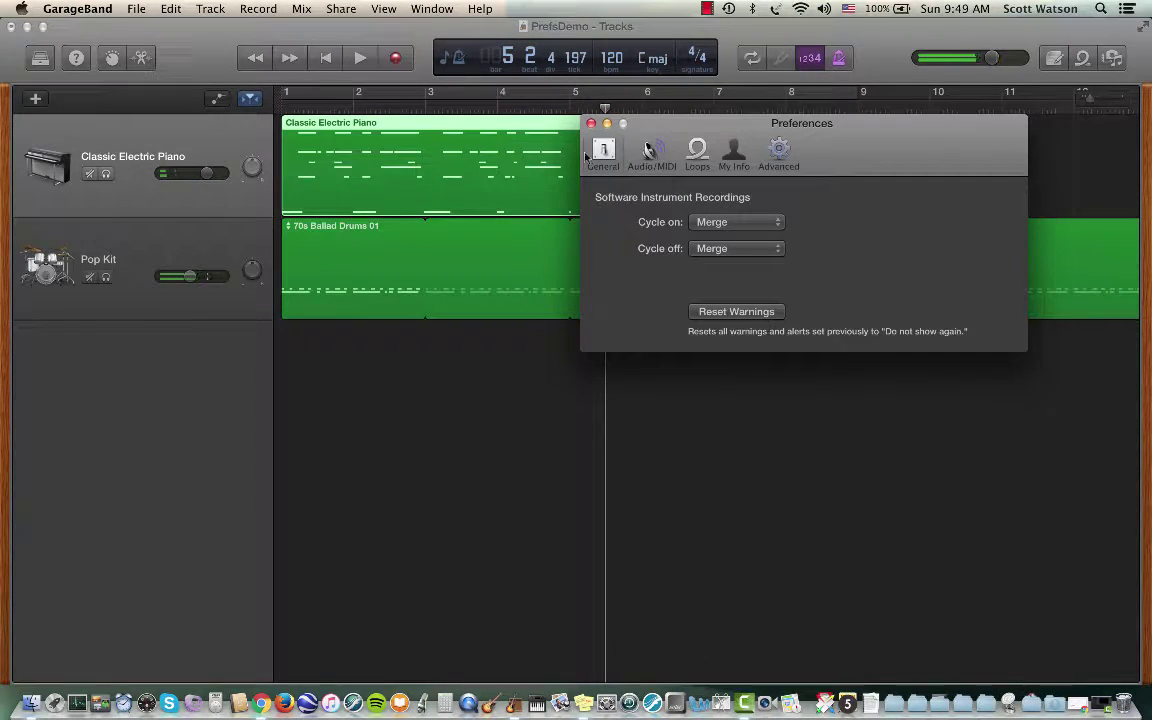
key("Return")
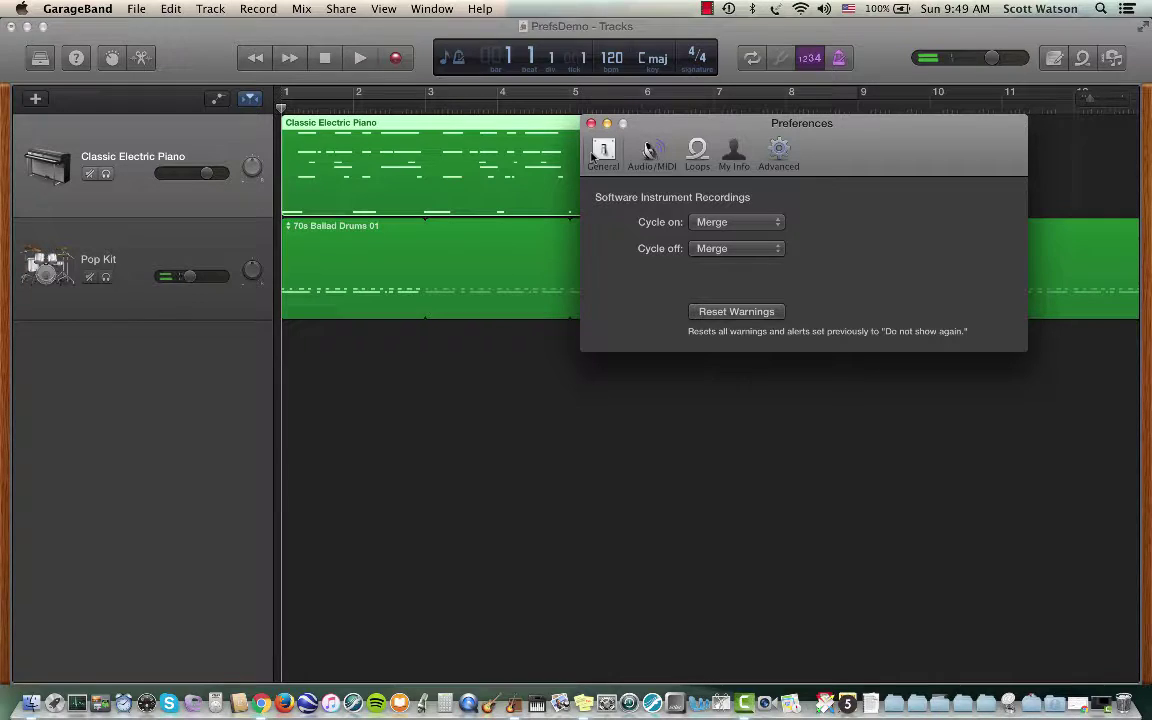
key("space")
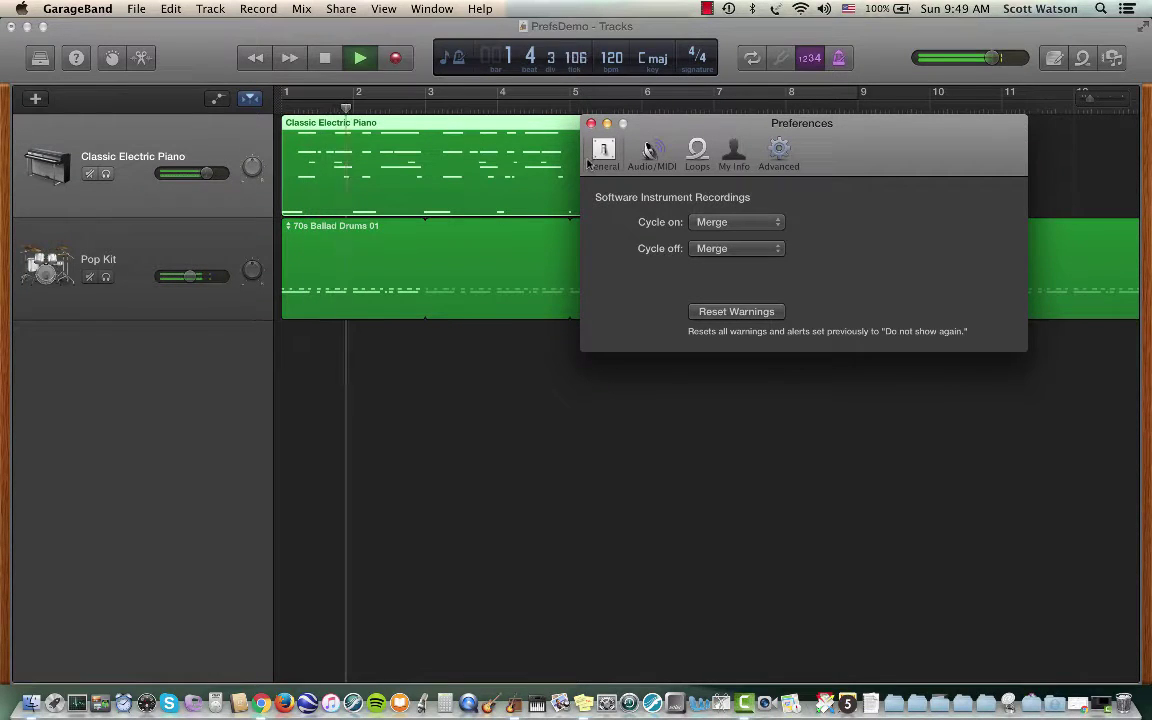
left_click_drag(670, 158, 390, 248)
Delete the piano region, set Cycle off recordings to Replace, and record a new piano take
key("space")
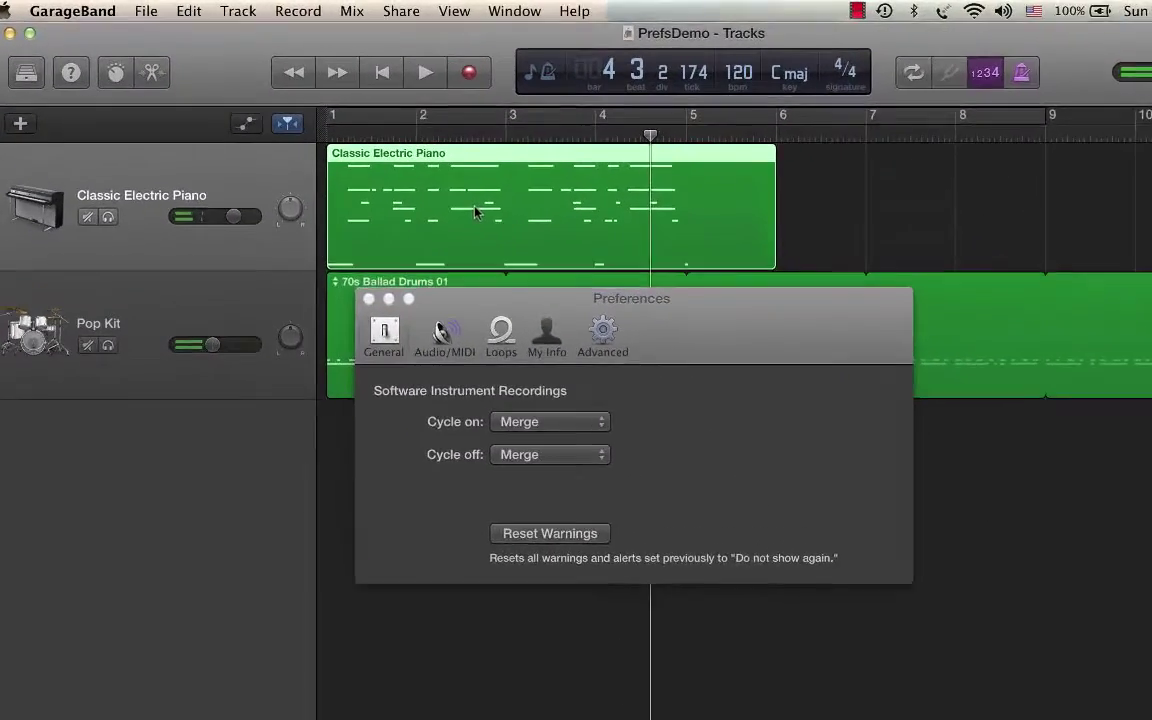
key("Delete")
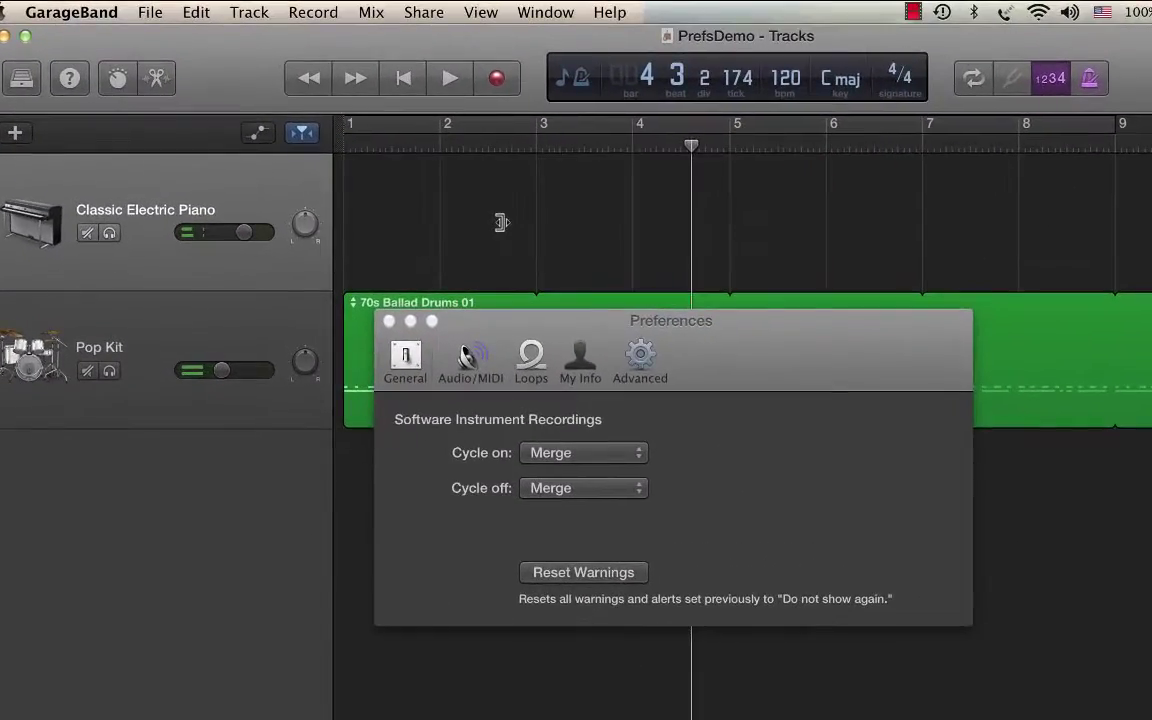
left_click(537, 491)
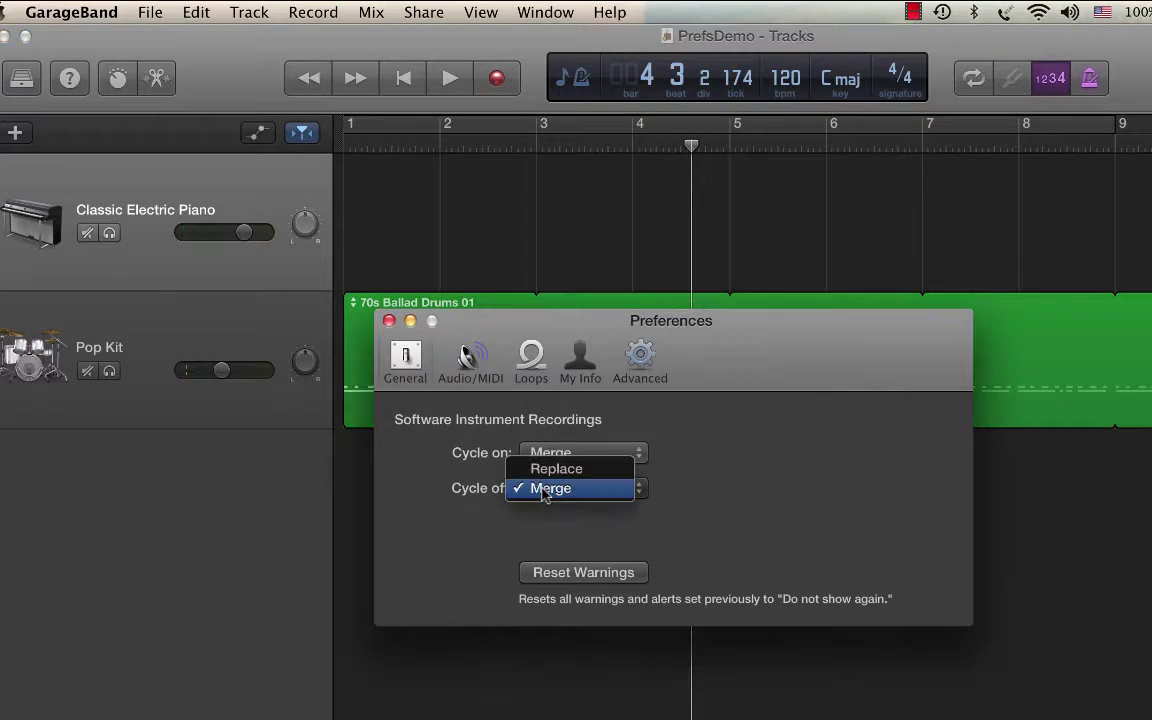
left_click(545, 472)
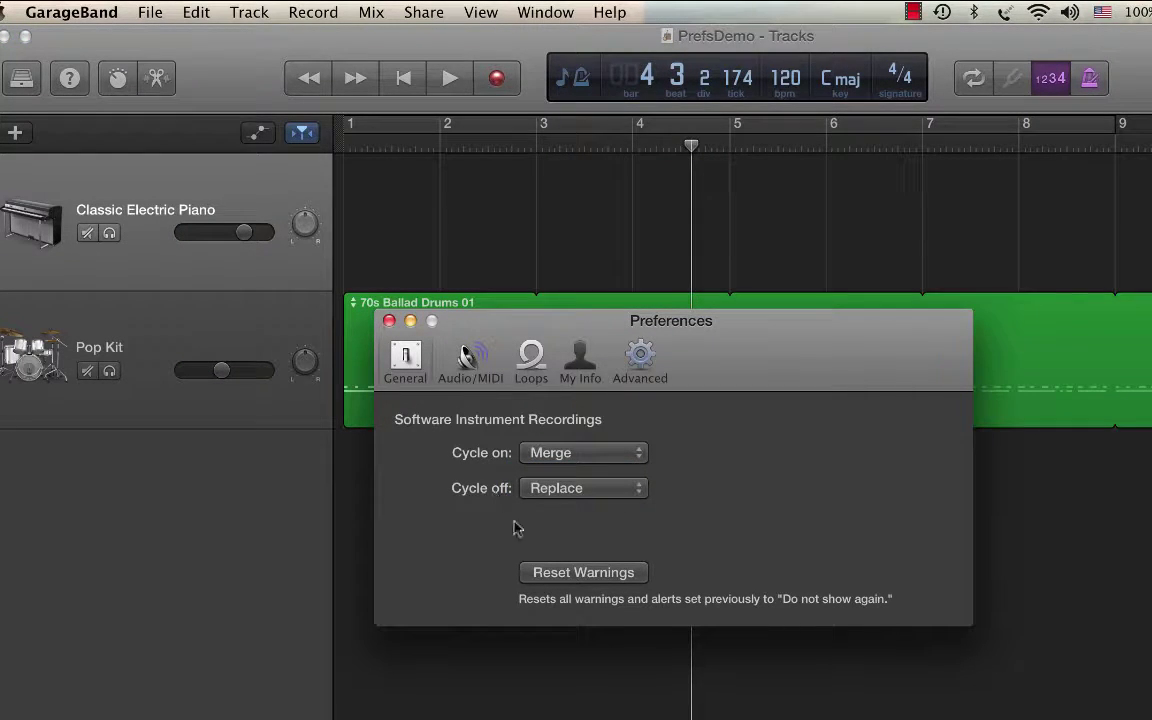
key("Return")
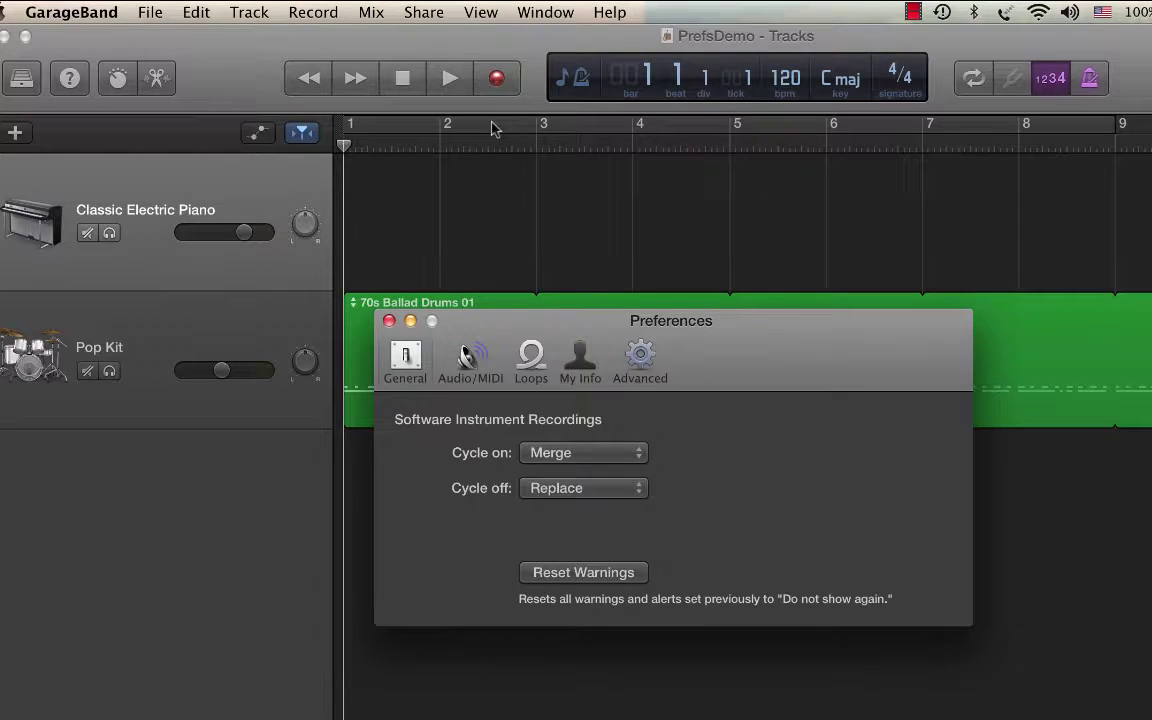
left_click(496, 80)
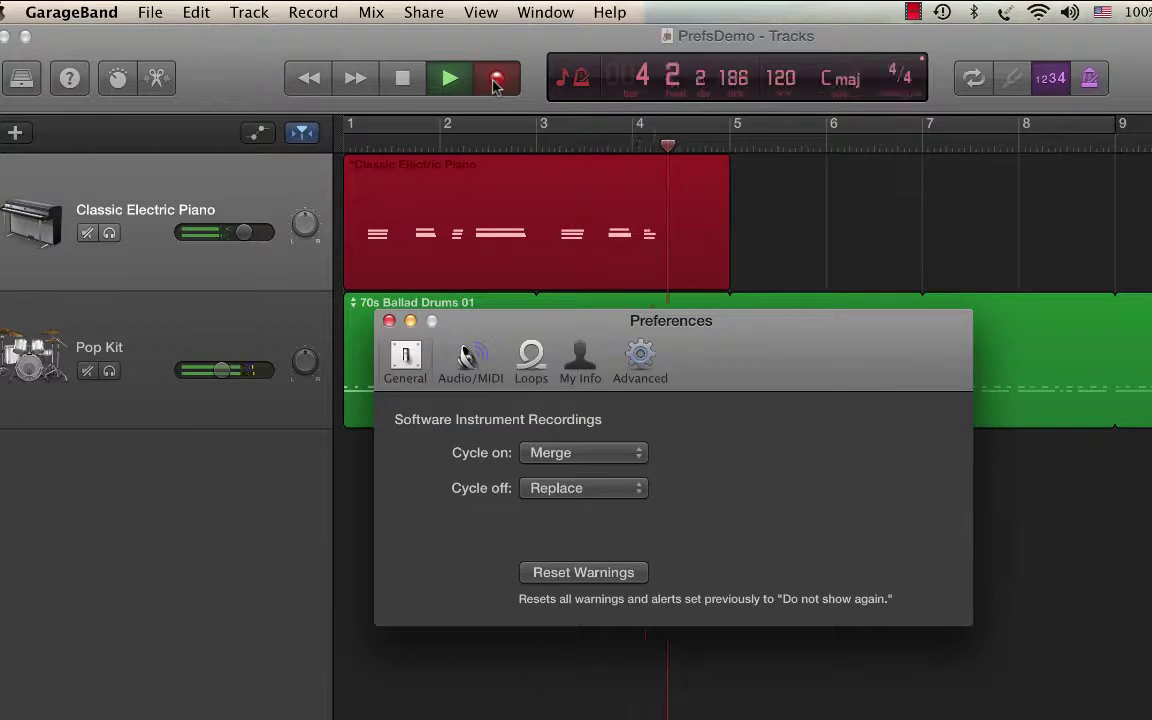
key("space")
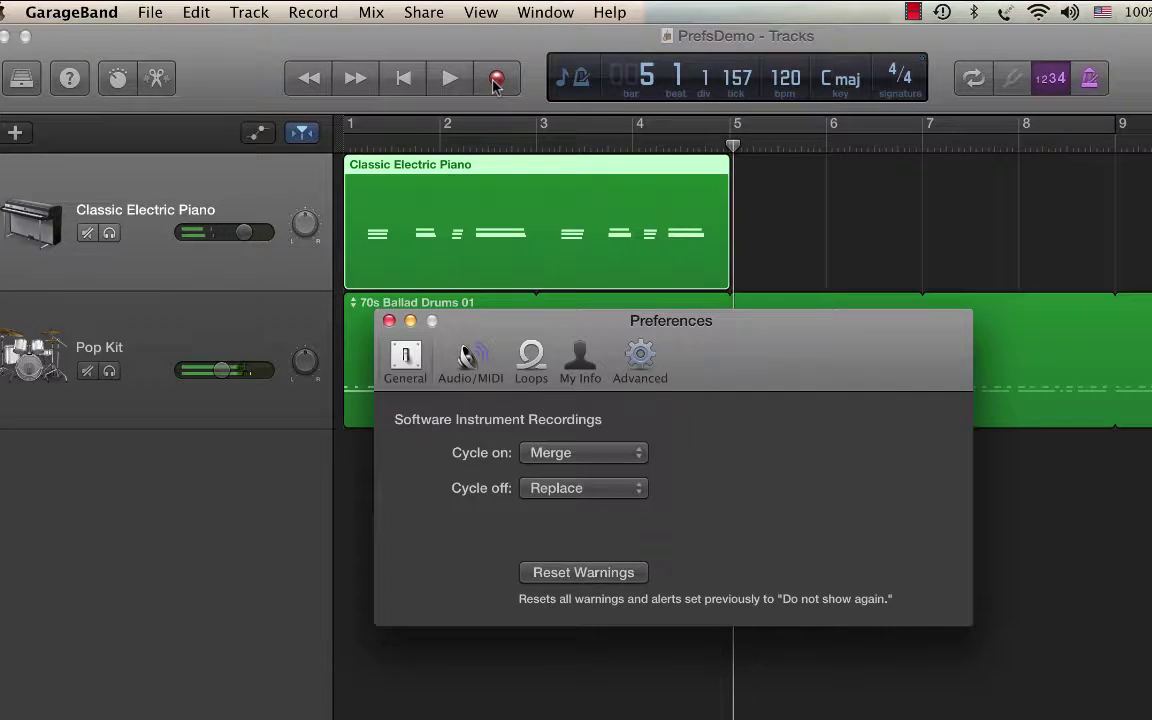
Re-record and play back the piano part, then set Cycle off recordings back to Merge
key("Return")
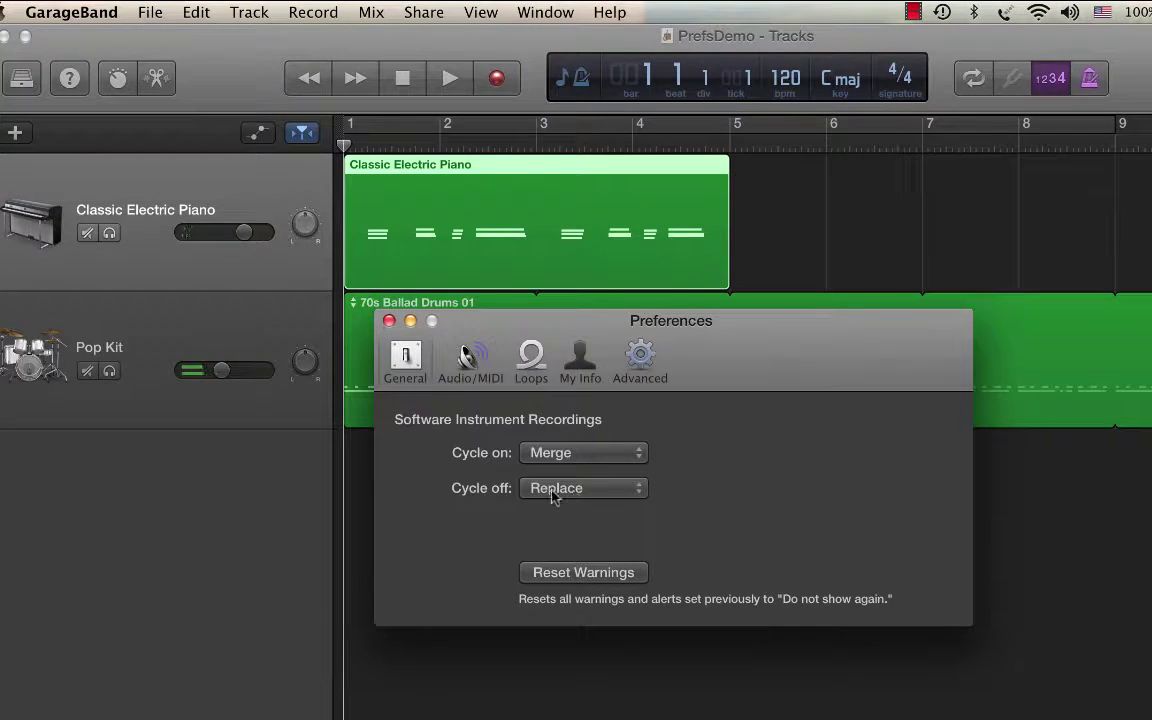
left_click(497, 78)
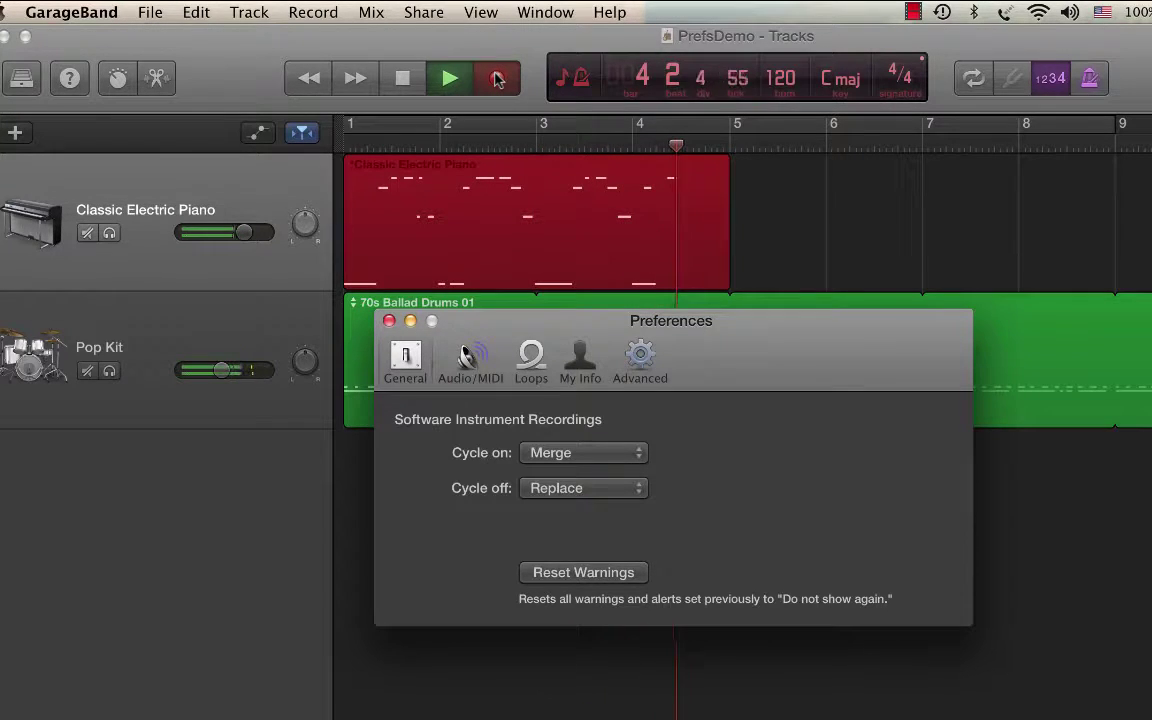
key("space")
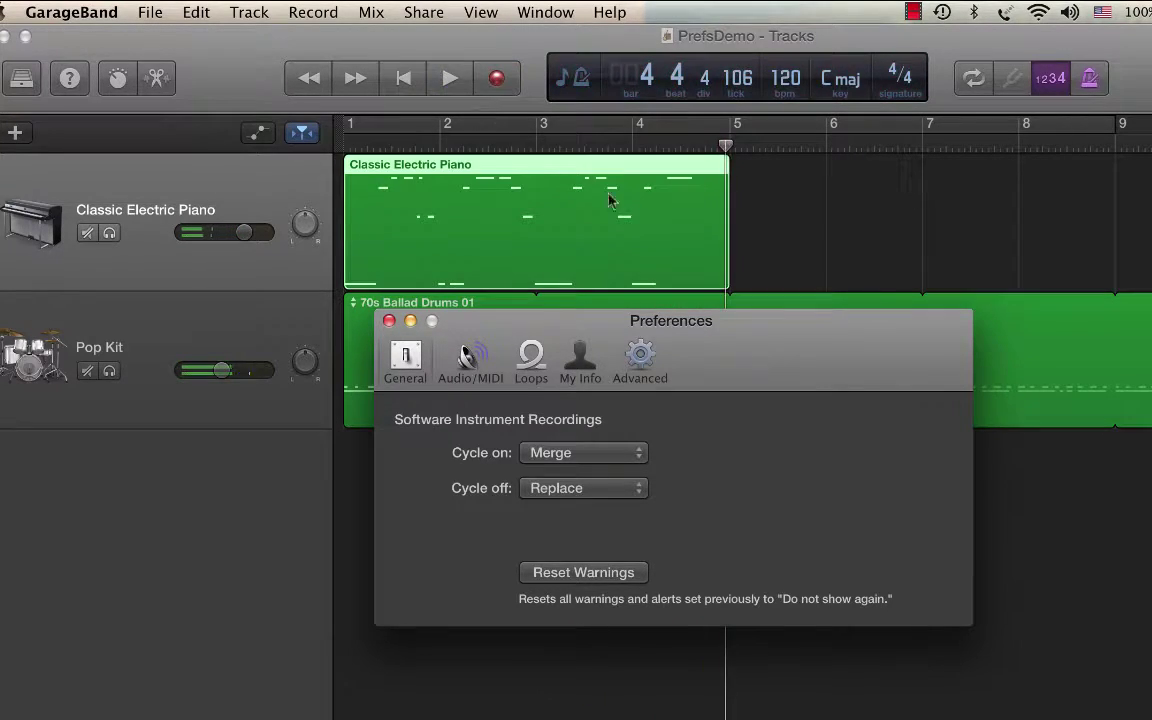
key("Return")
key("space")
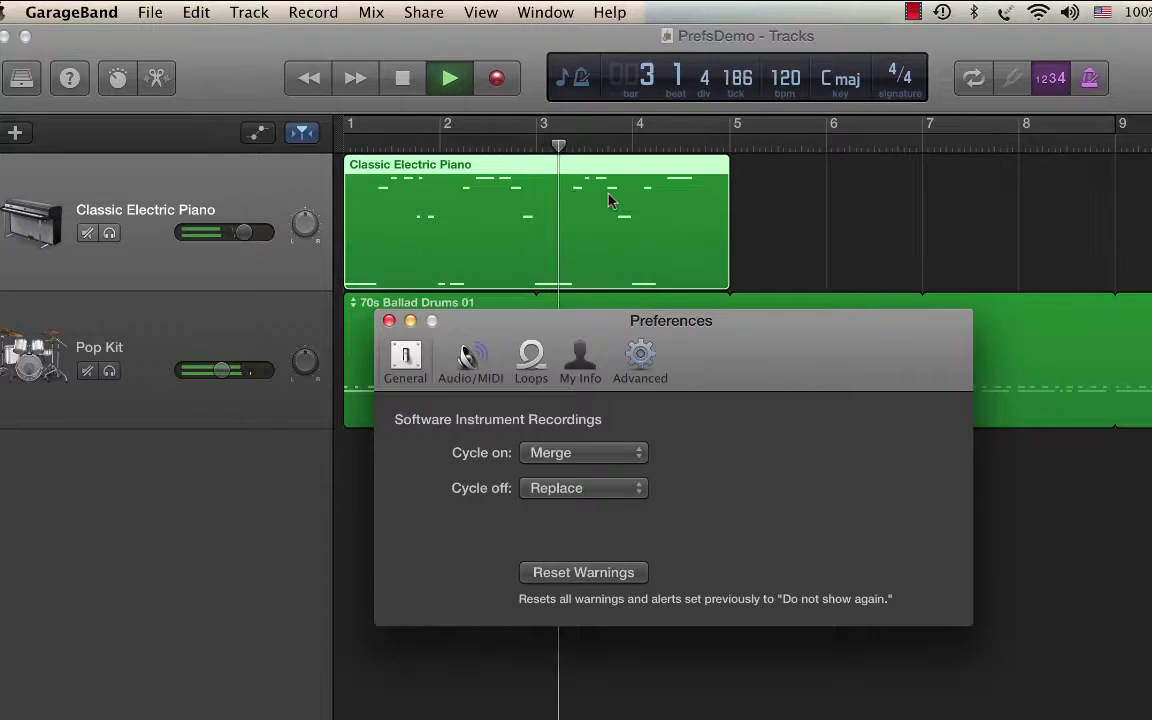
key("space")
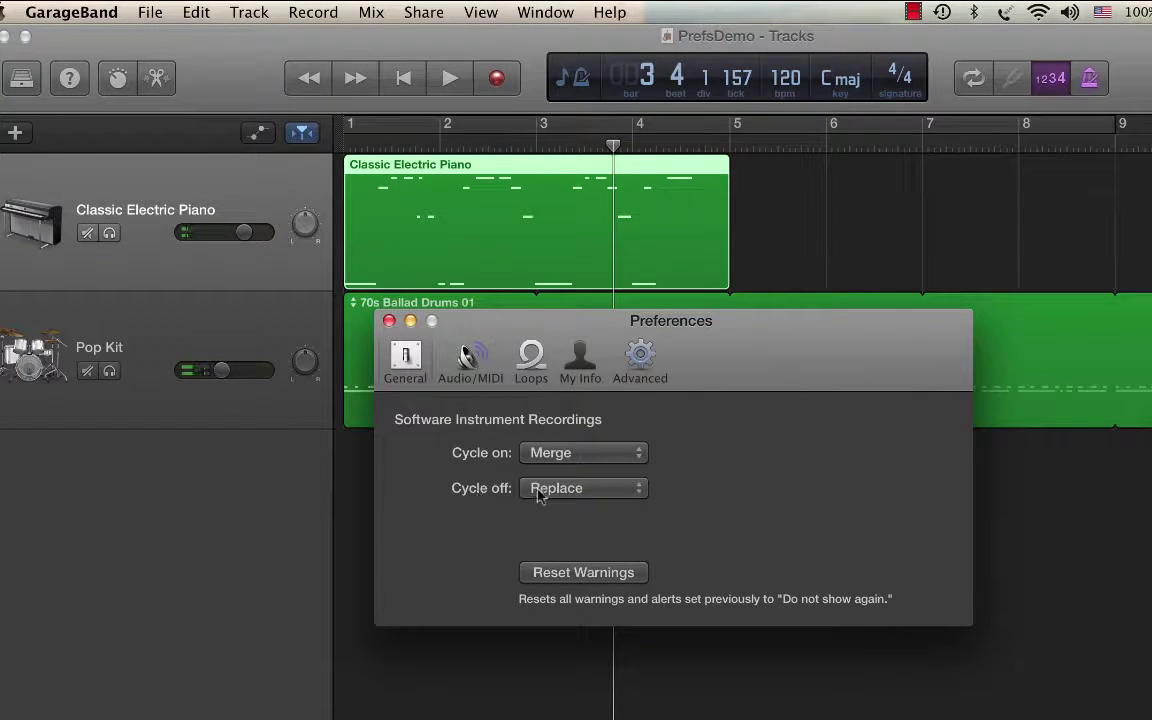
left_click(547, 489)
left_click(552, 509)
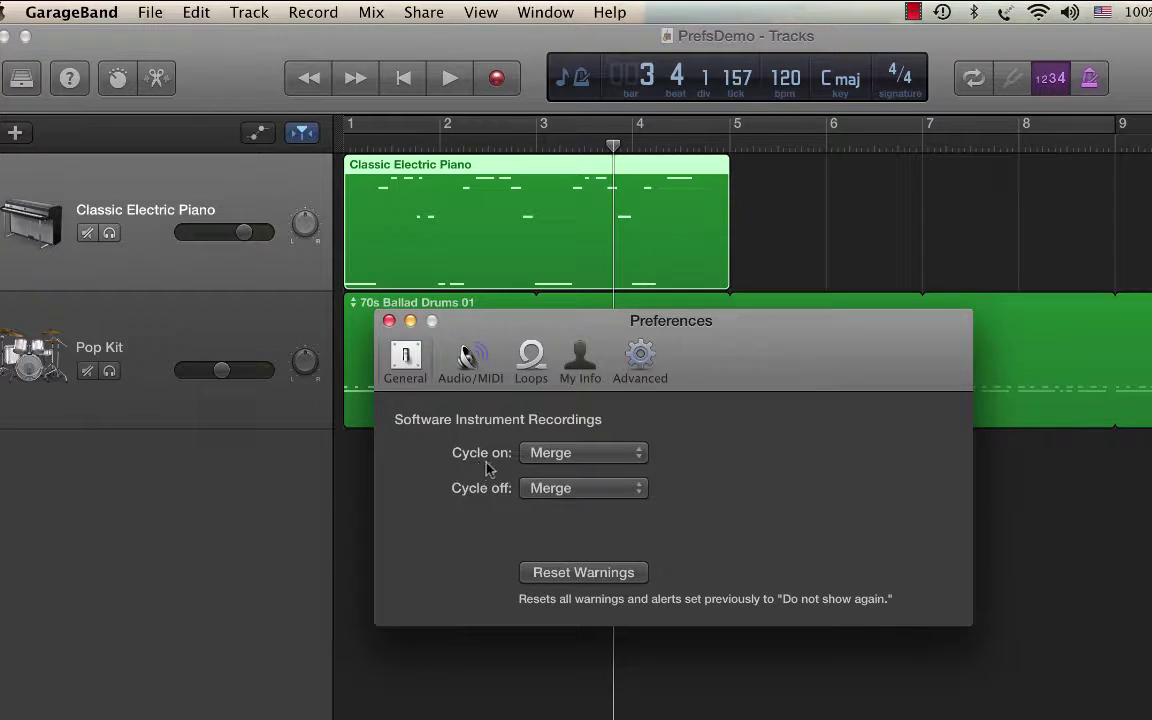
Turn cycling on, delete the piano region, and shorten the cycle to bars 1–4
left_click_drag(700, 375, 660, 453)
left_click(972, 80)
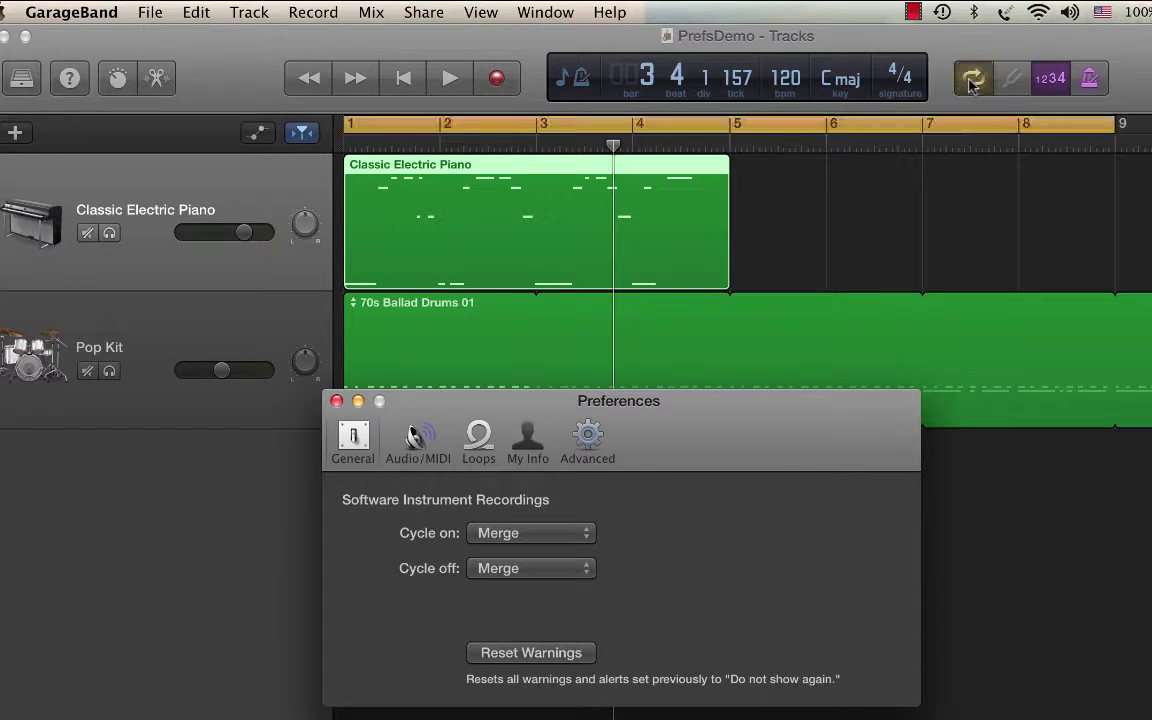
left_click(575, 238)
key("Delete")
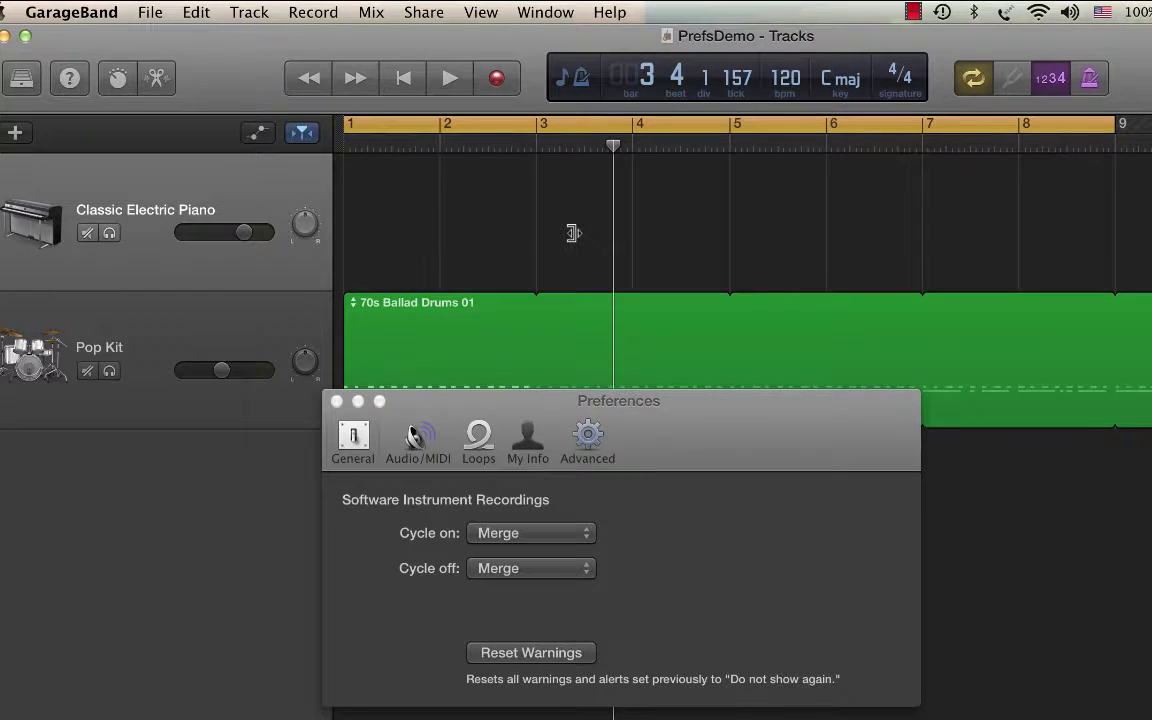
key("Return")
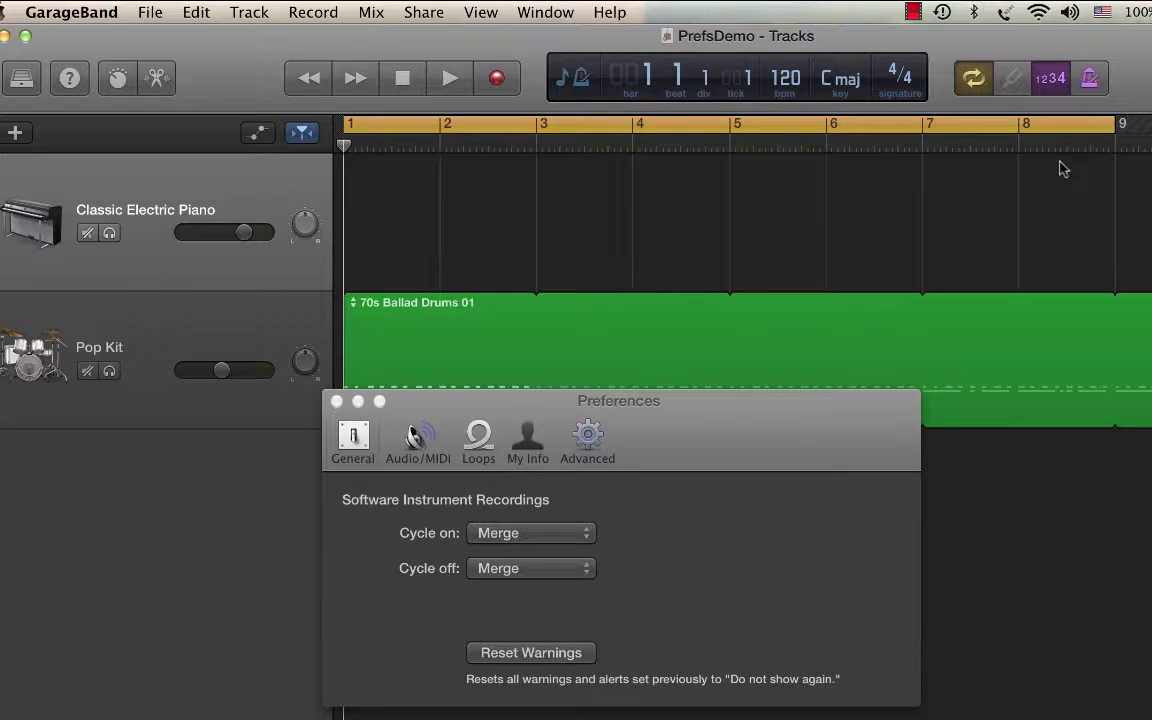
left_click_drag(1110, 130, 728, 130)
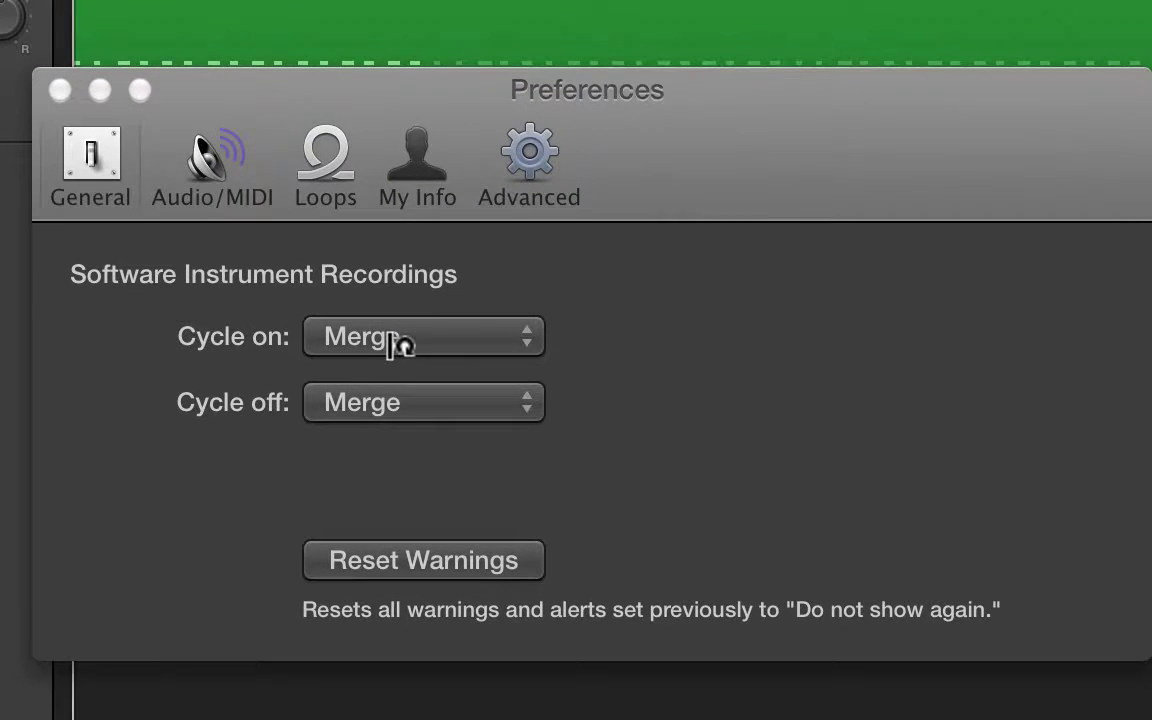
Set Cycle on recordings to Create Takes and record piano Take 1 and Take 2 over bars 1–4
left_click(406, 340)
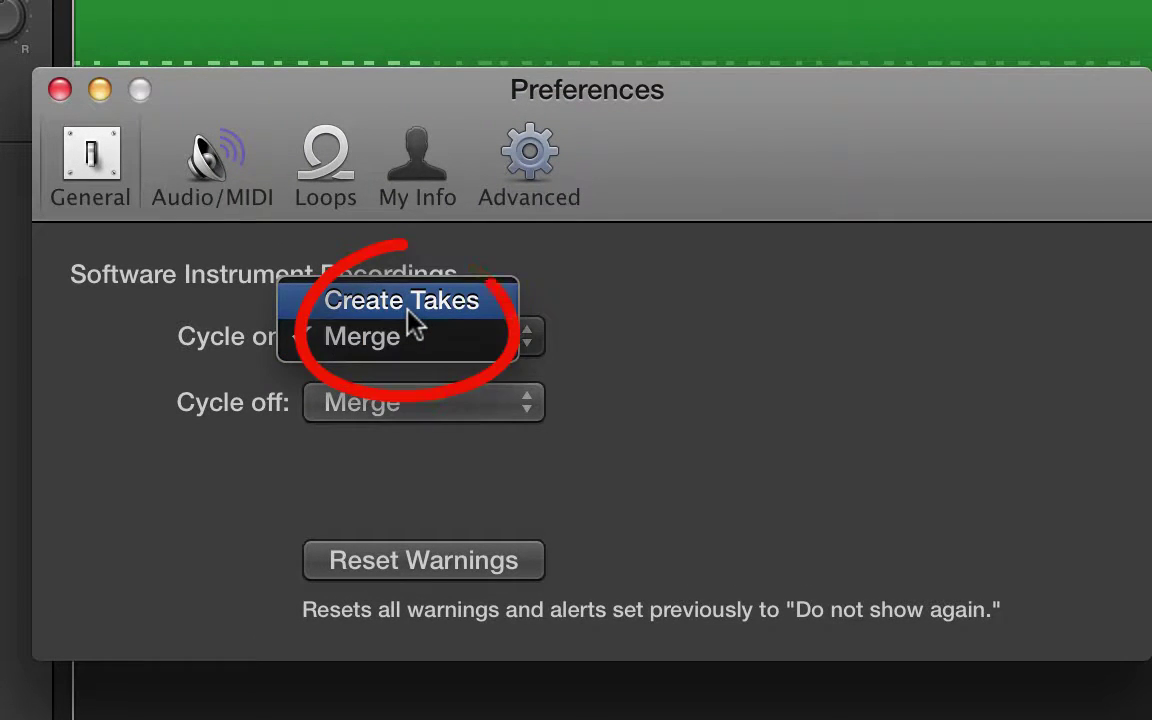
left_click(414, 320)
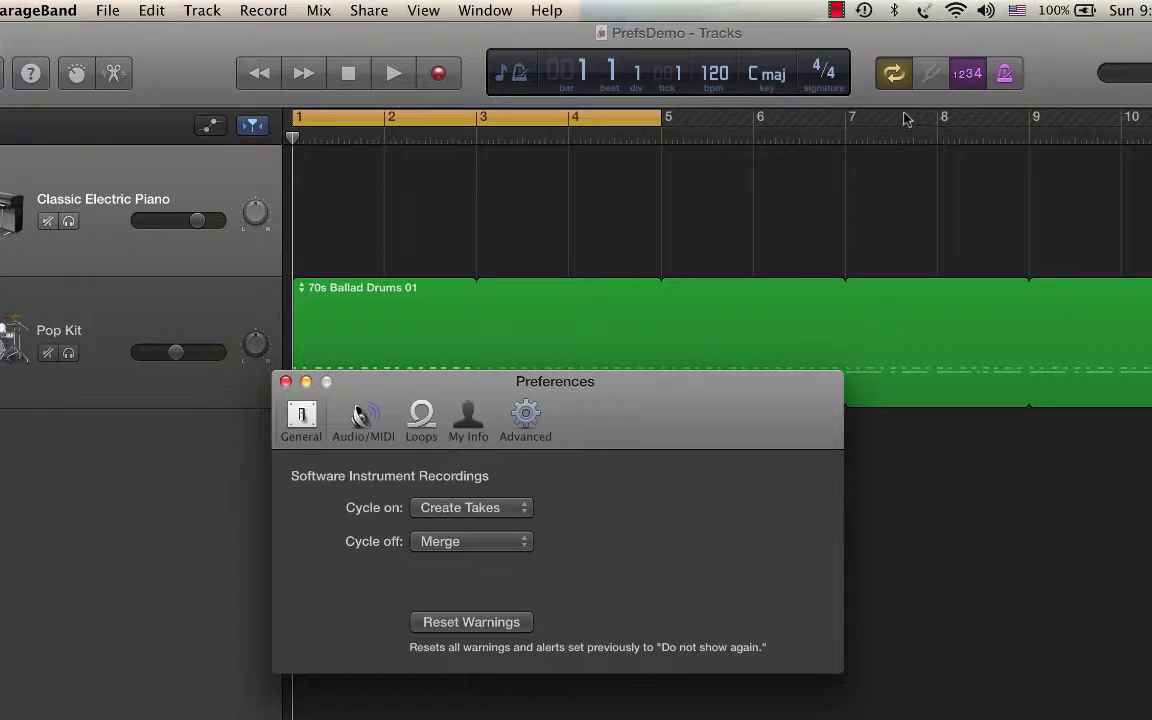
left_click(439, 74)
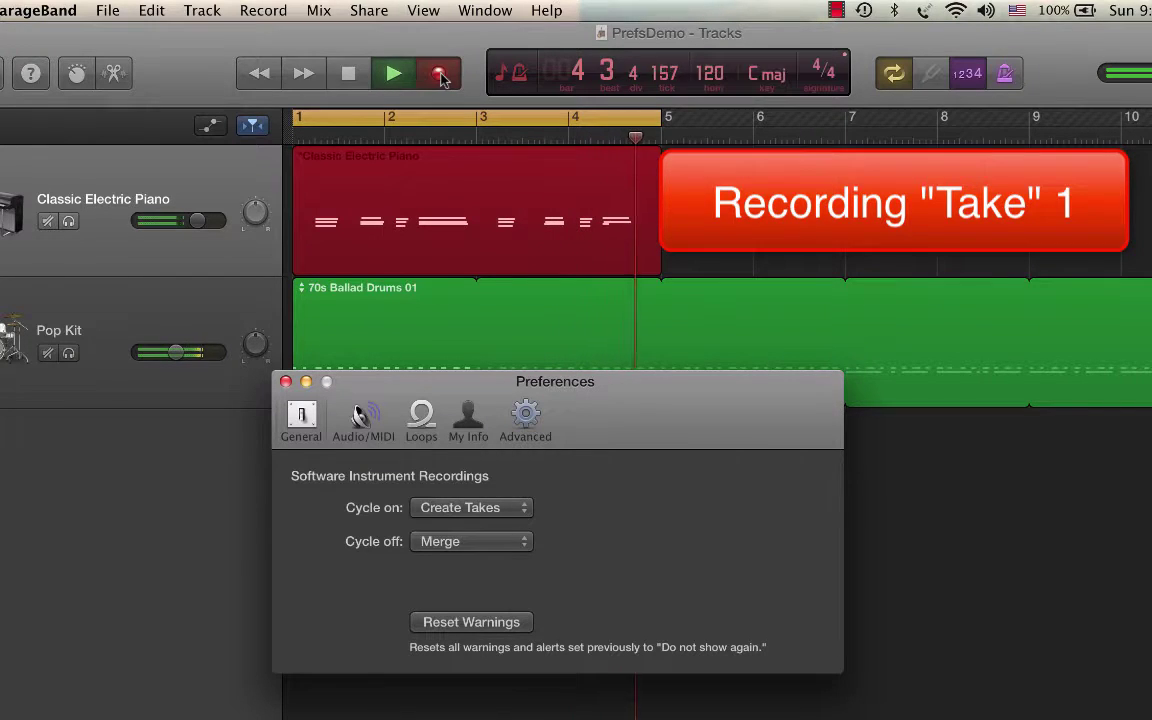
key("space")
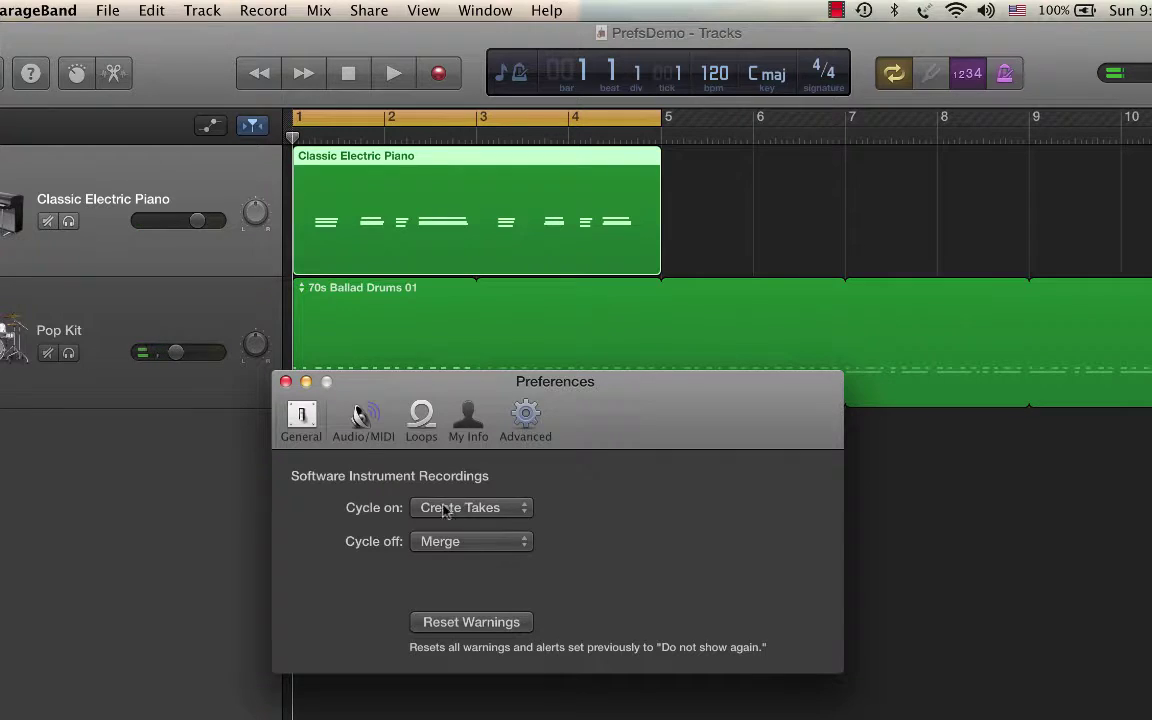
left_click(439, 74)
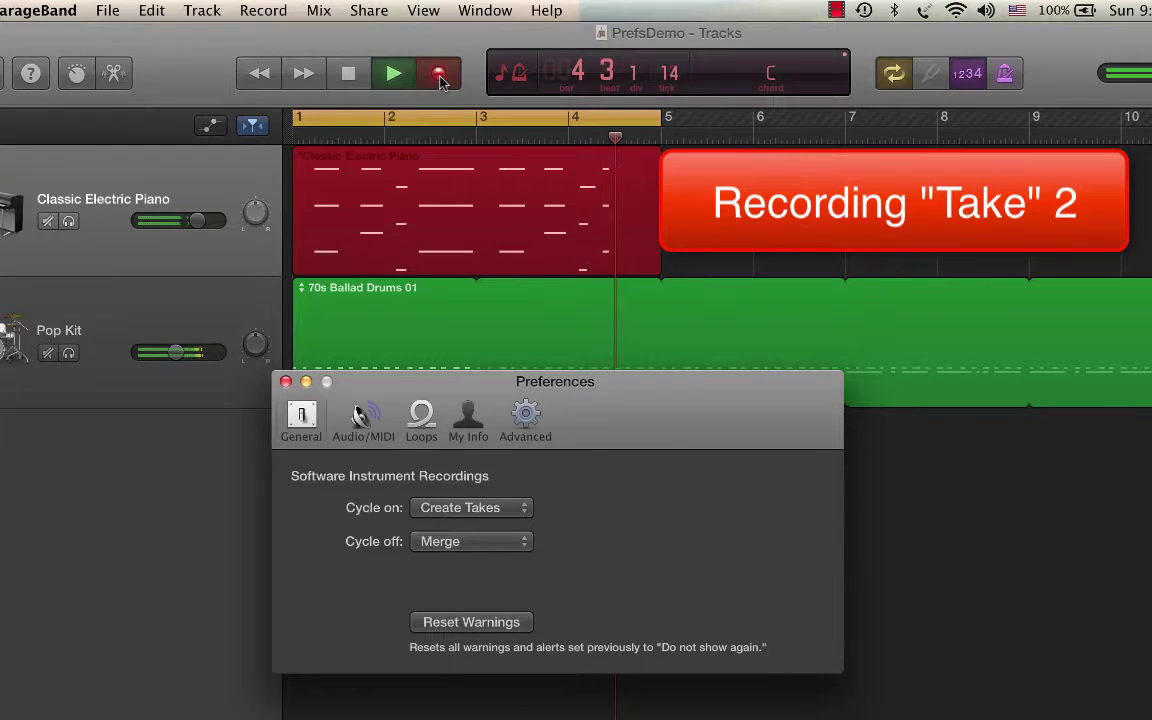
key("space")
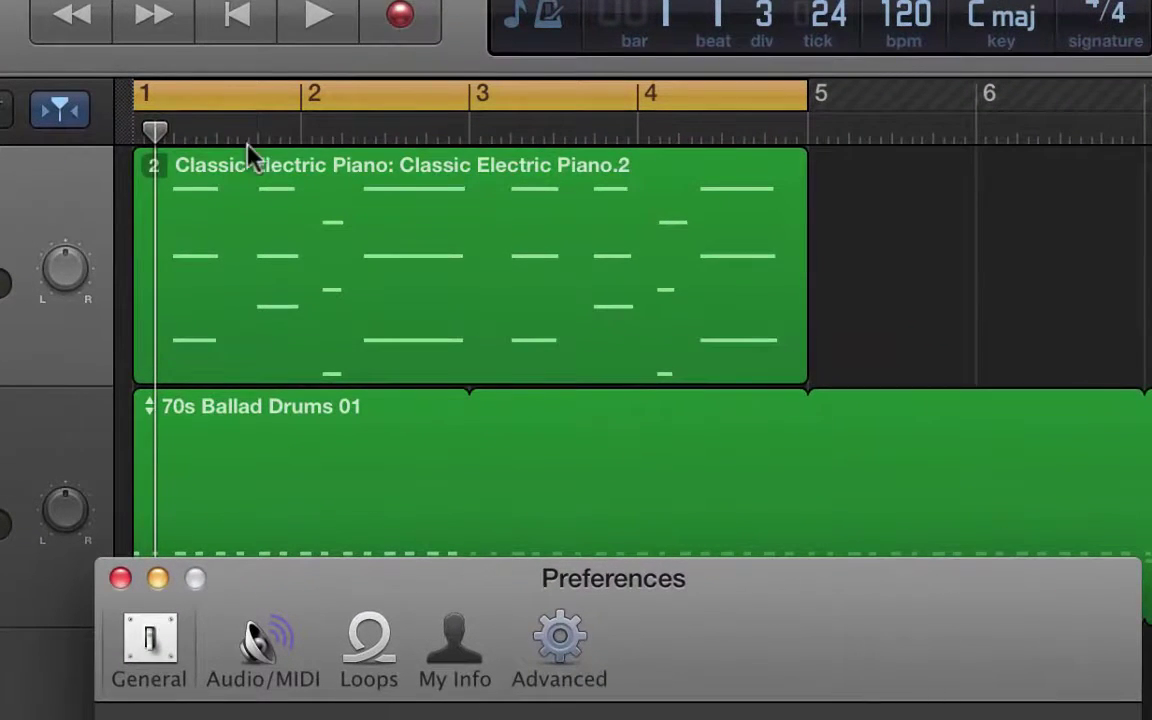
key("space")
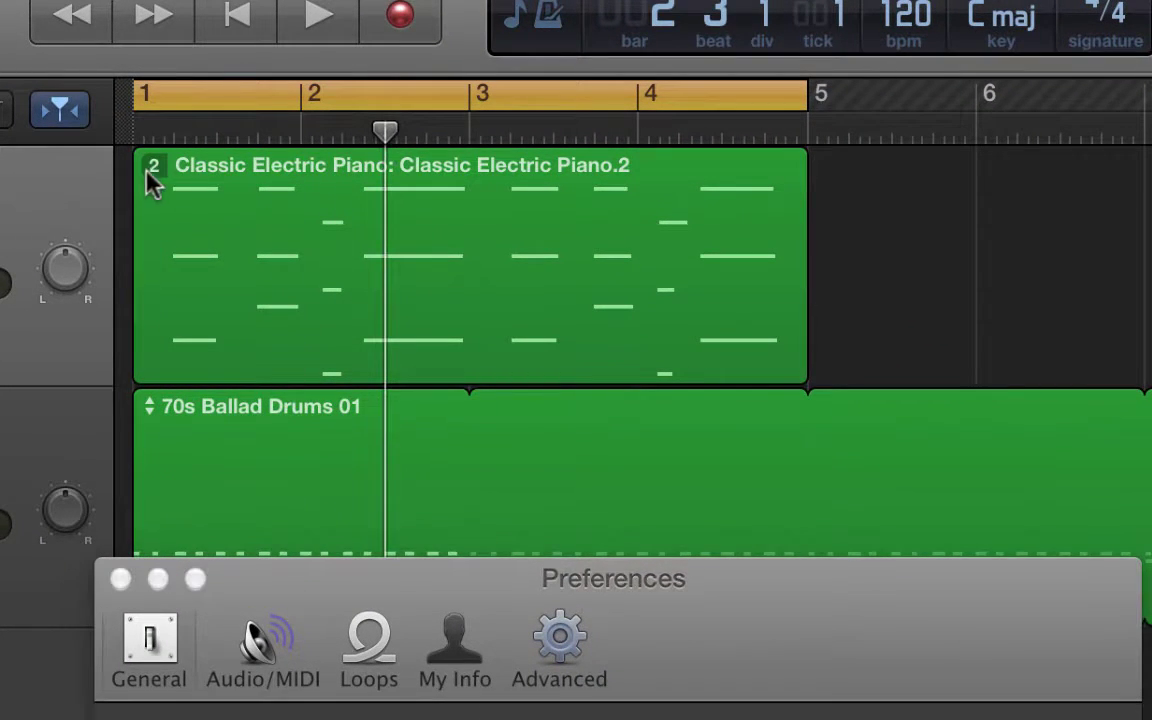
left_click(154, 167)
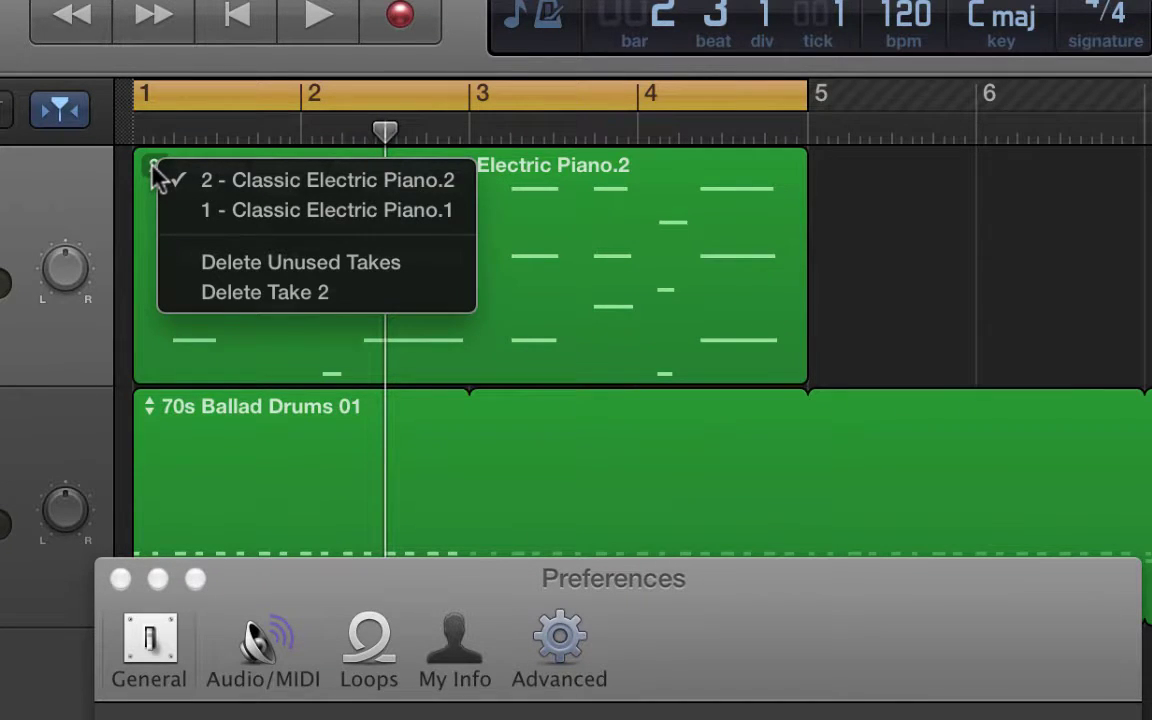
left_click(307, 219)
key("space")
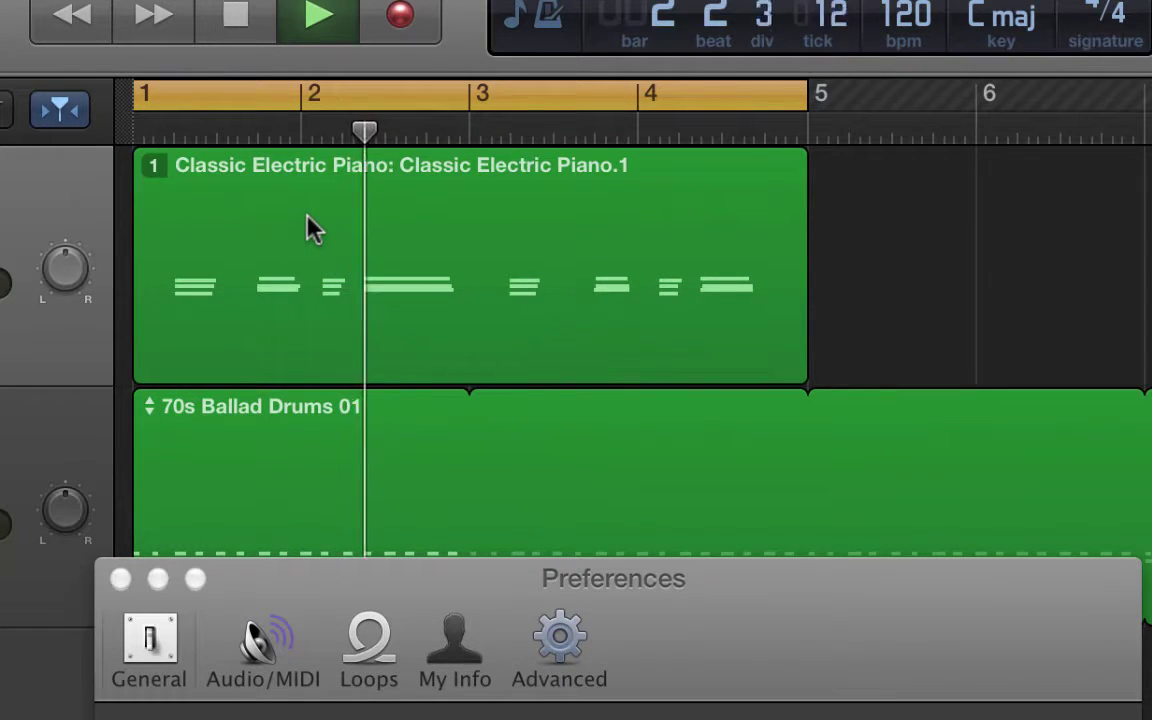
key("space")
left_click(153, 167)
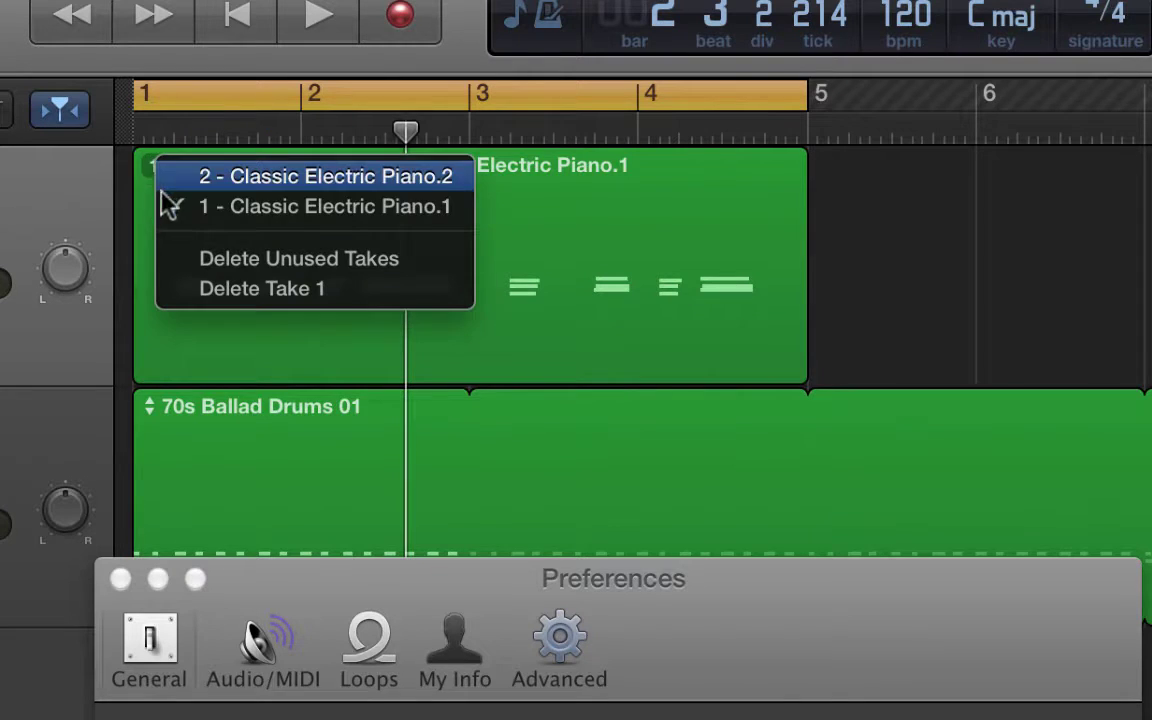
left_click(178, 176)
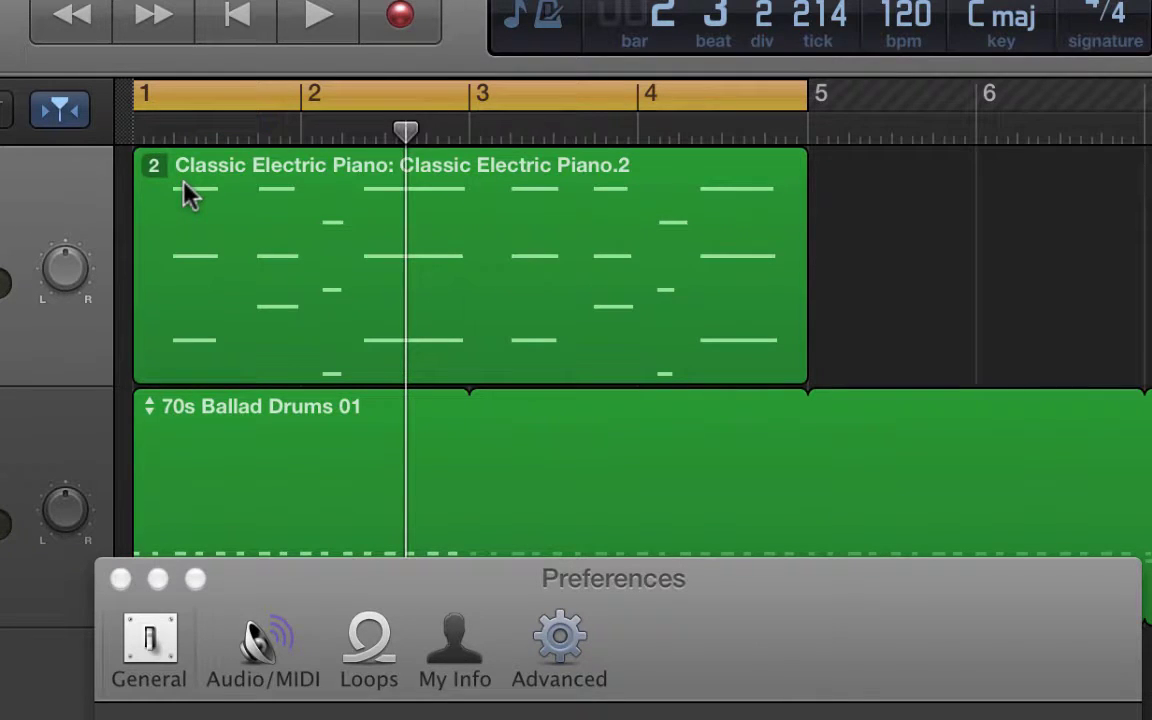
key("Return")
key("space")
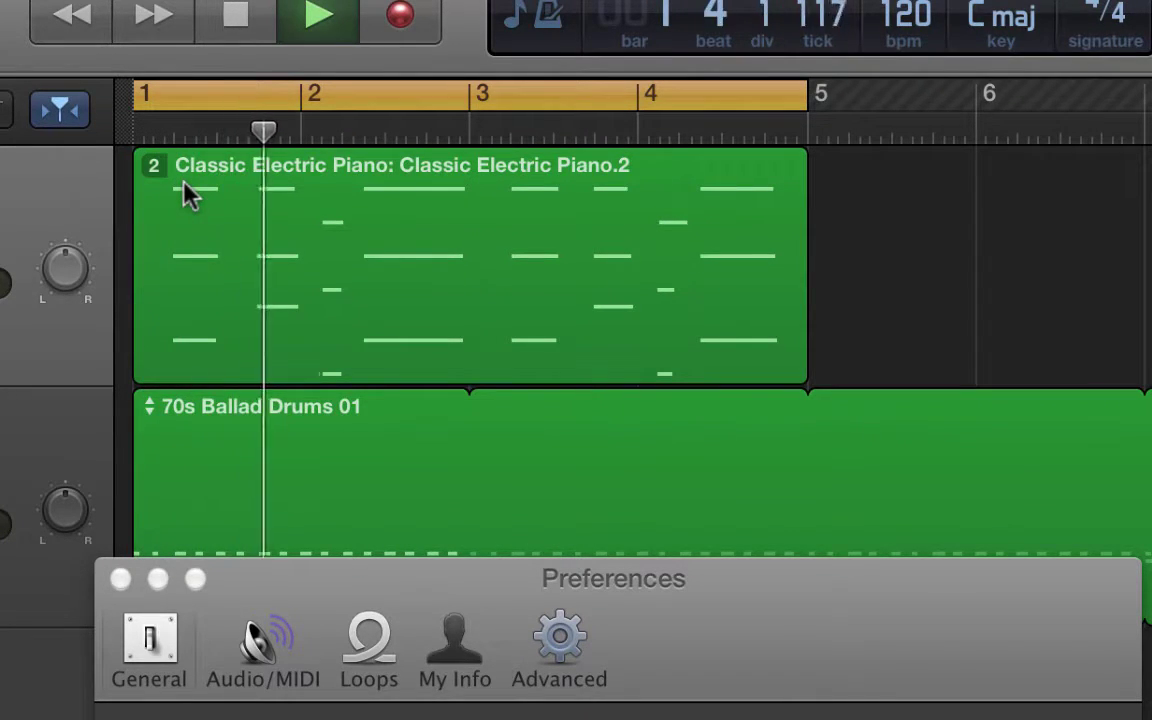
key("space")
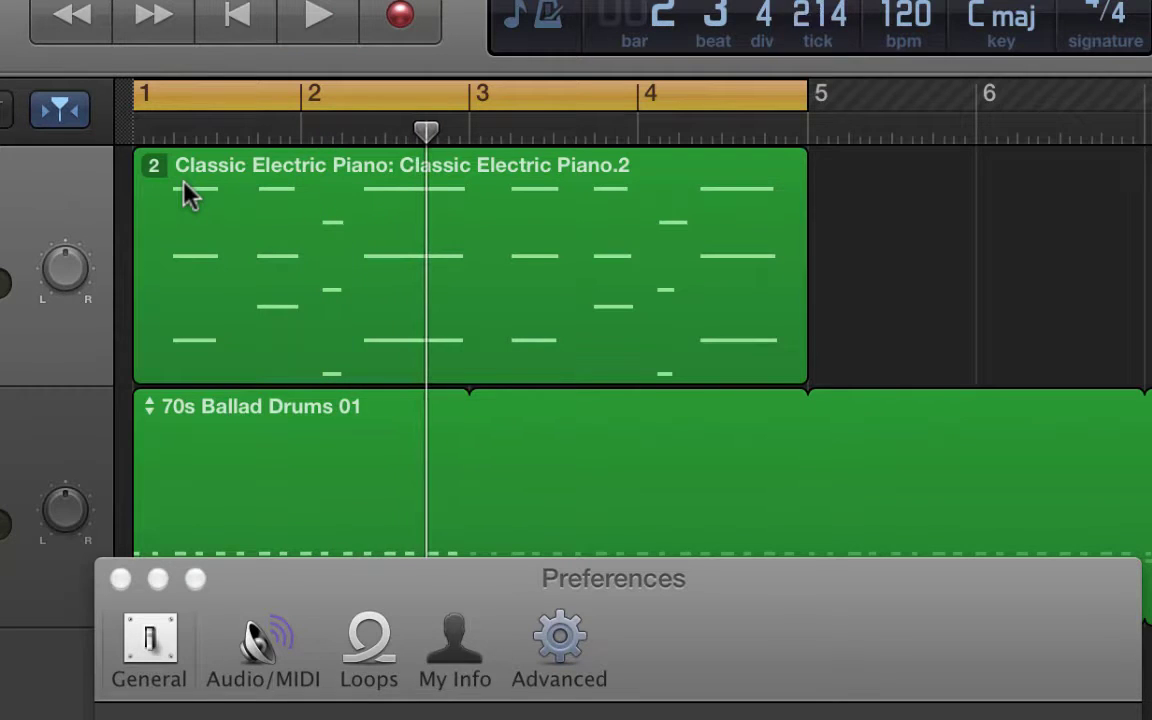
key("Return")
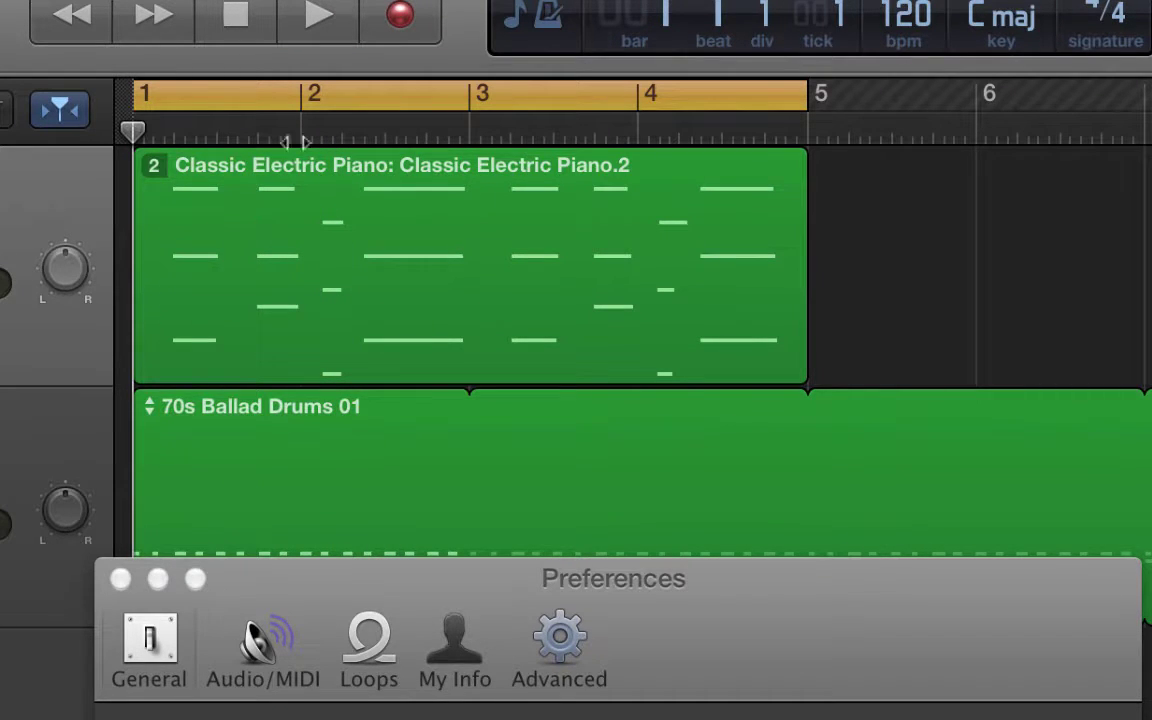
Record piano Take 3, then delete it from the take menu so Take 2 is active
left_click(400, 15)
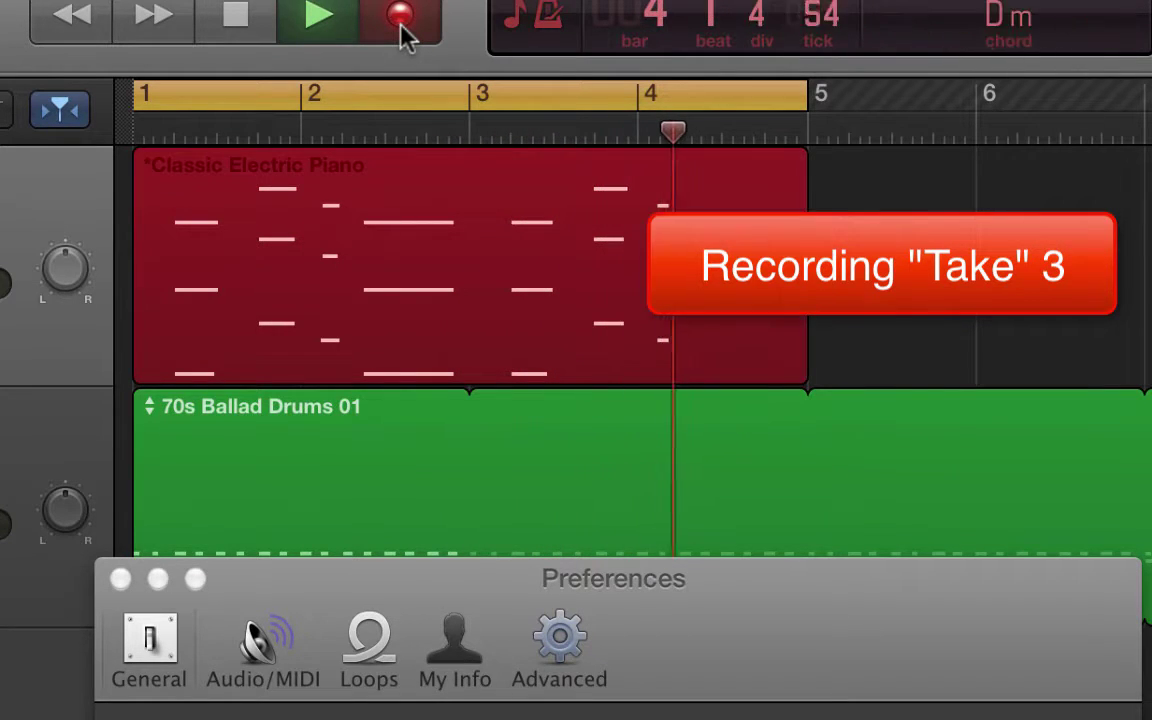
left_click(403, 33)
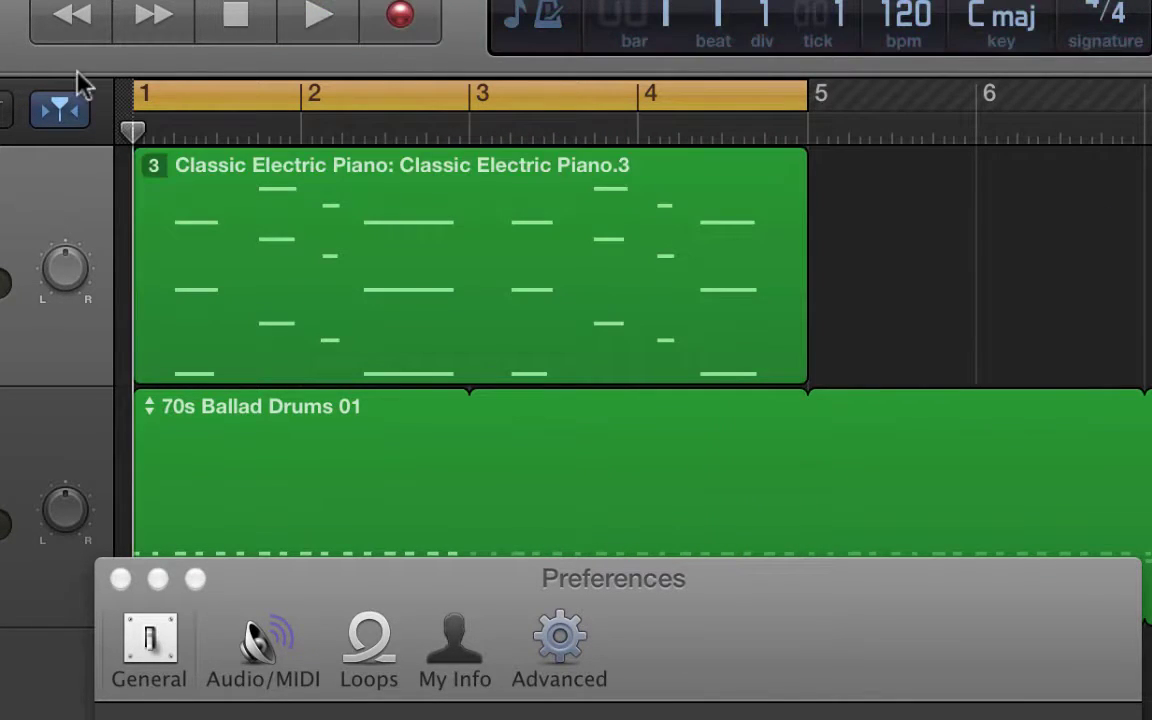
left_click(152, 172)
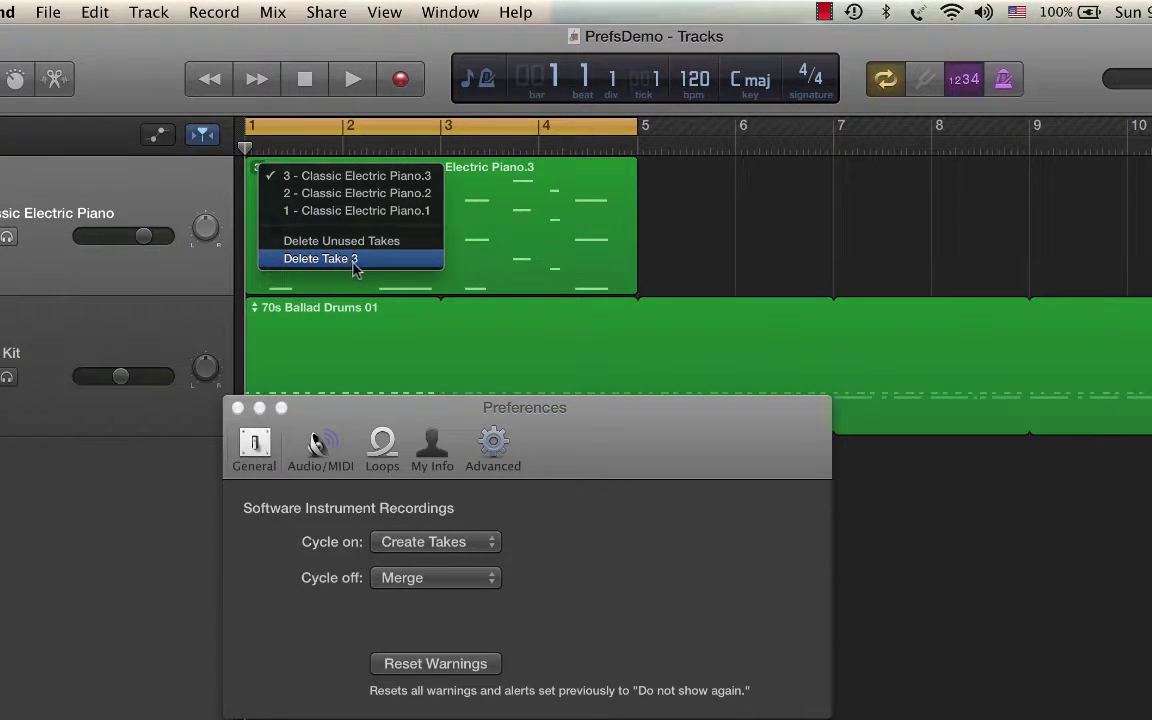
left_click(364, 194)
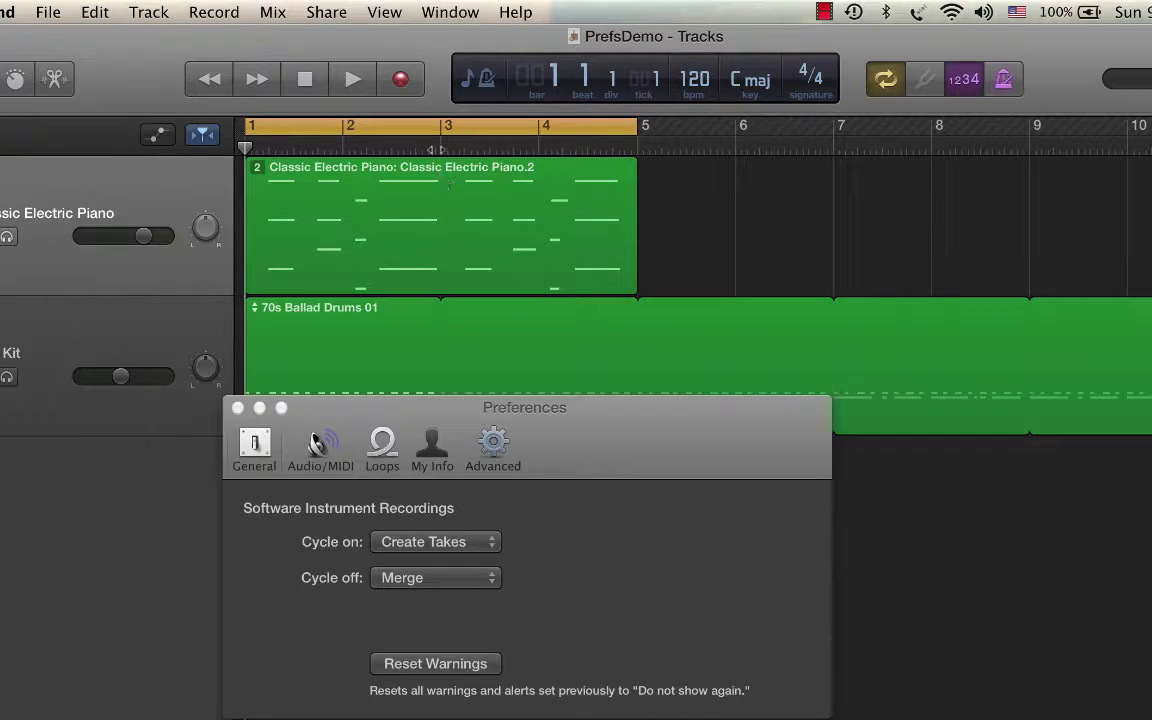
Move the playhead to bar 3 and split the piano region there with Split Regions at Playhead
left_click(440, 145)
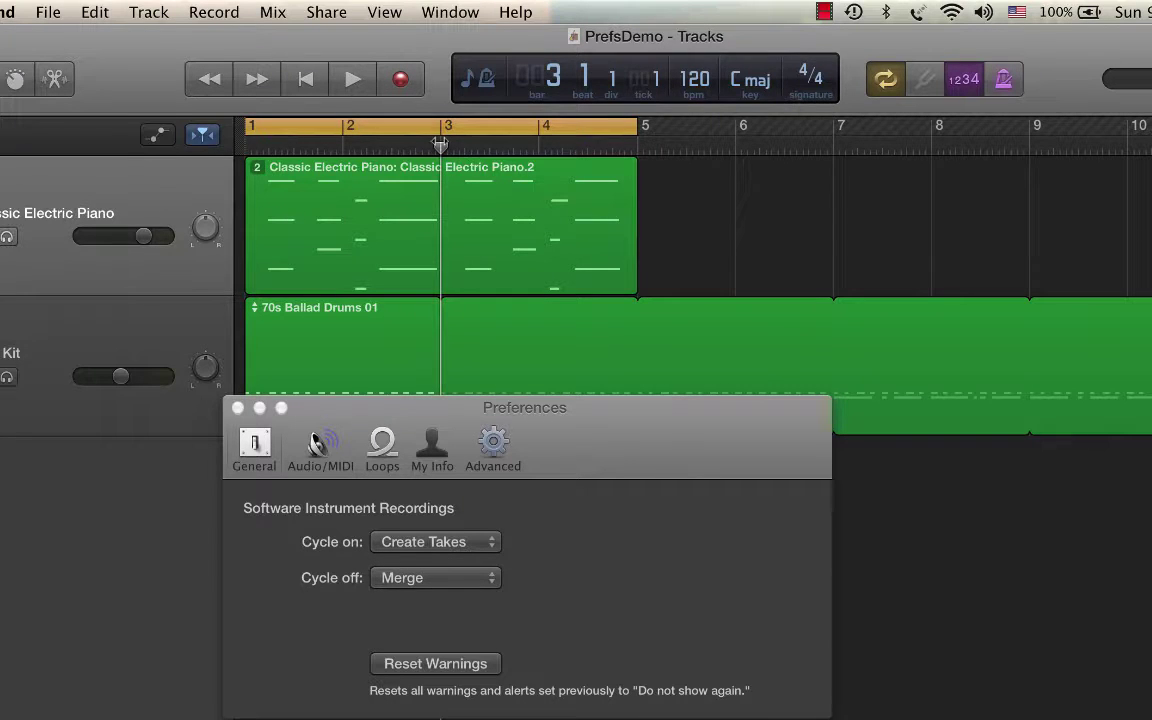
left_click(93, 12)
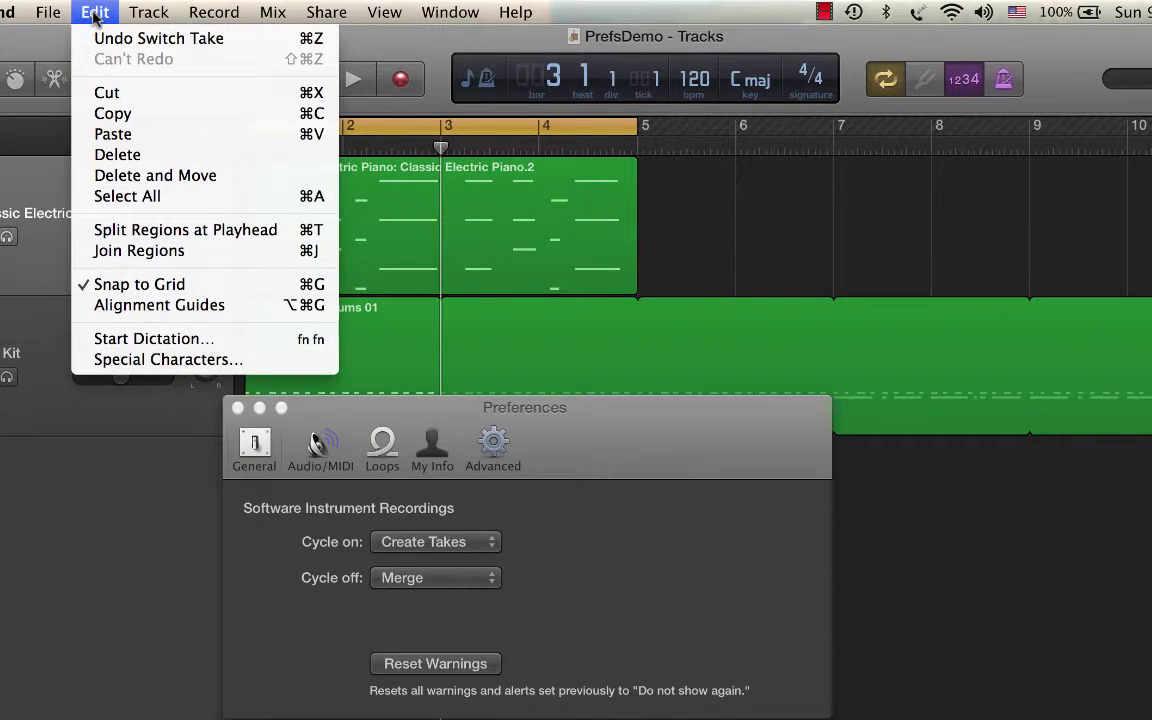
left_click(500, 278)
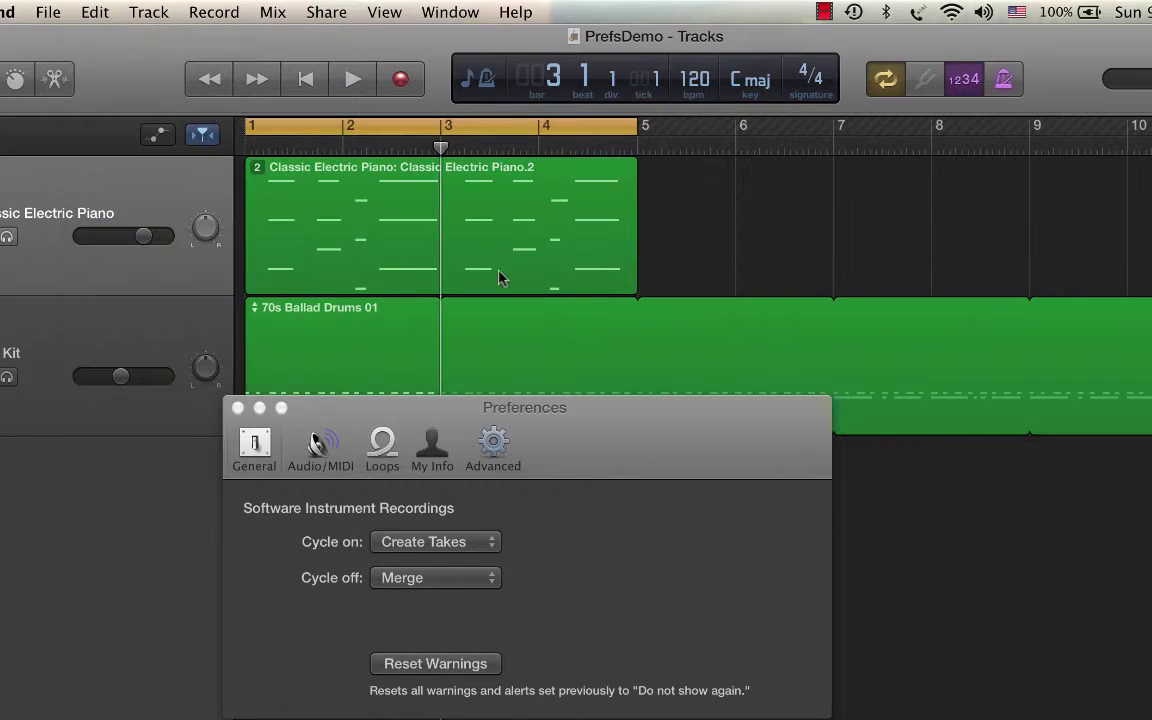
left_click(447, 230)
left_click(93, 14)
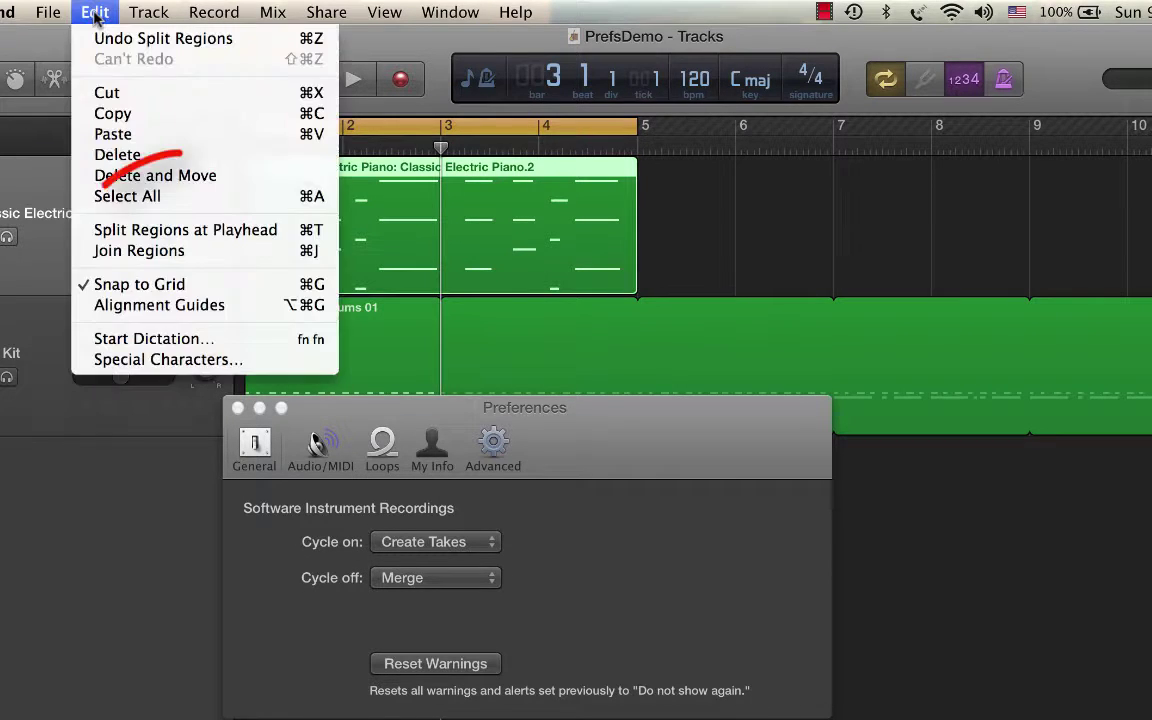
left_click(152, 230)
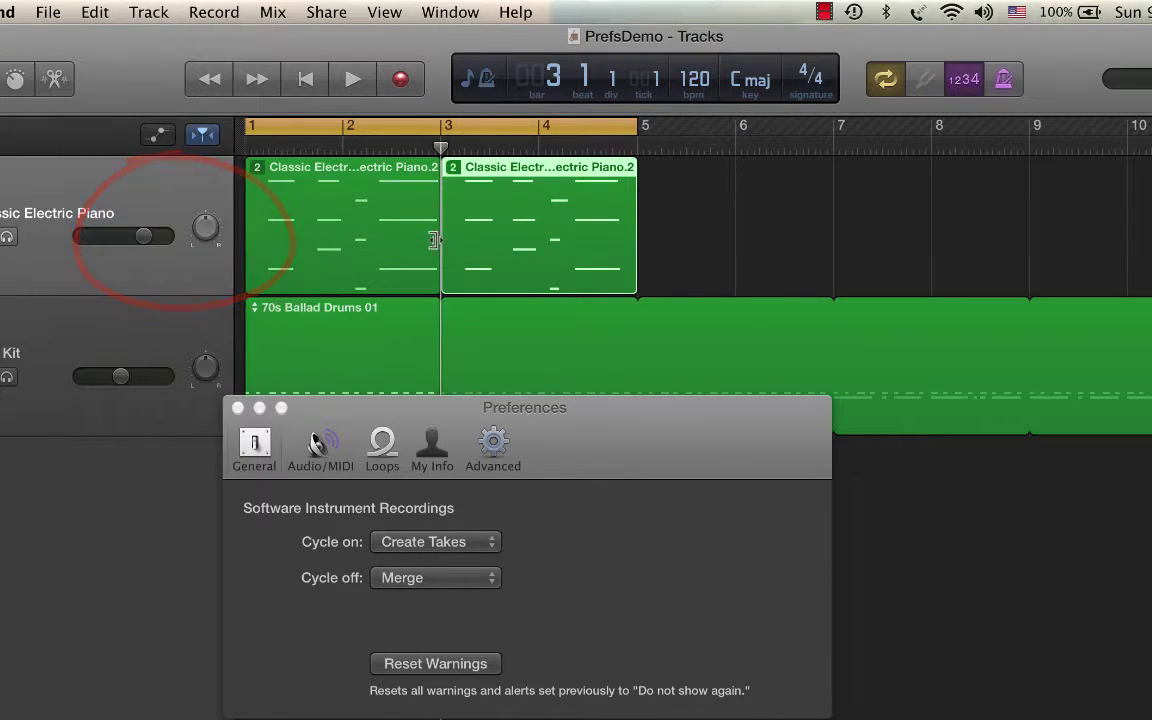
Use take 1 for the first region and take 3 for the second, then play from bar 1
left_click(257, 167)
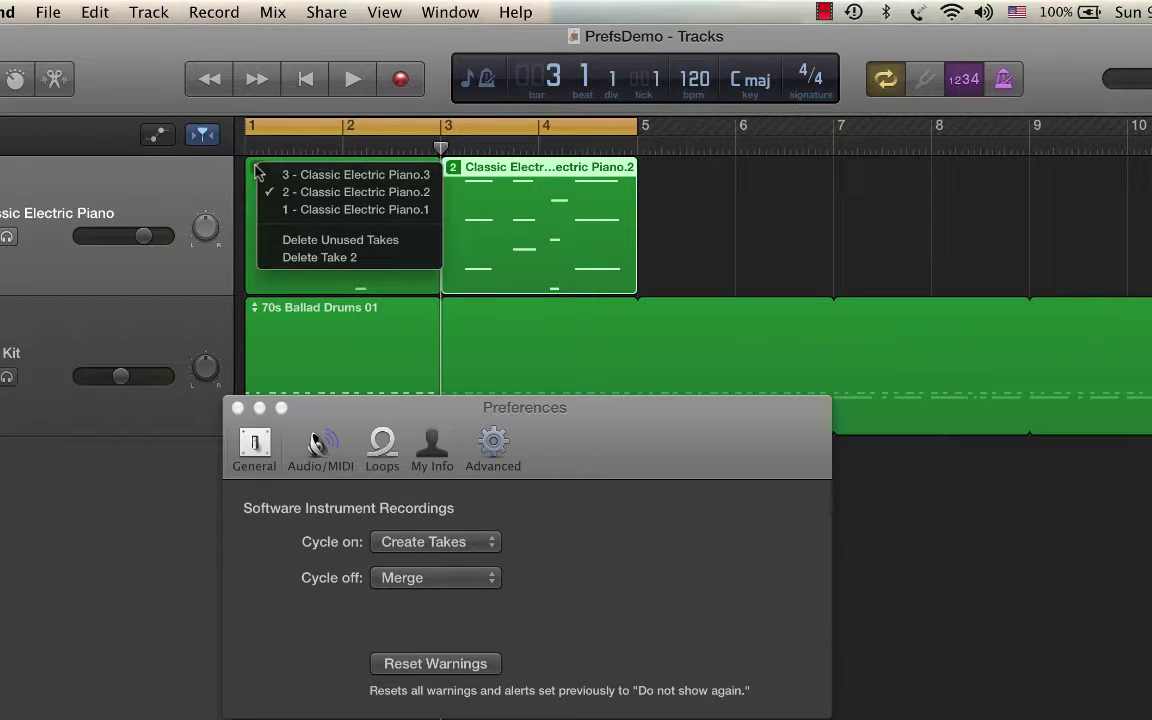
left_click(290, 210)
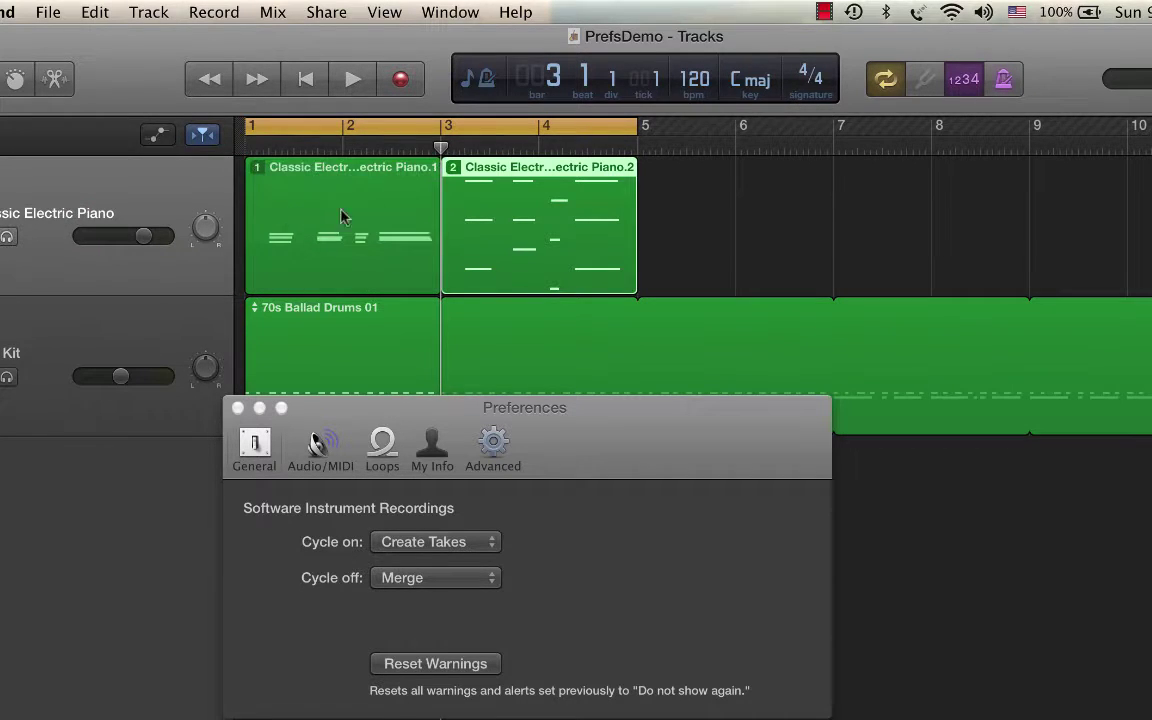
left_click(453, 167)
left_click(470, 180)
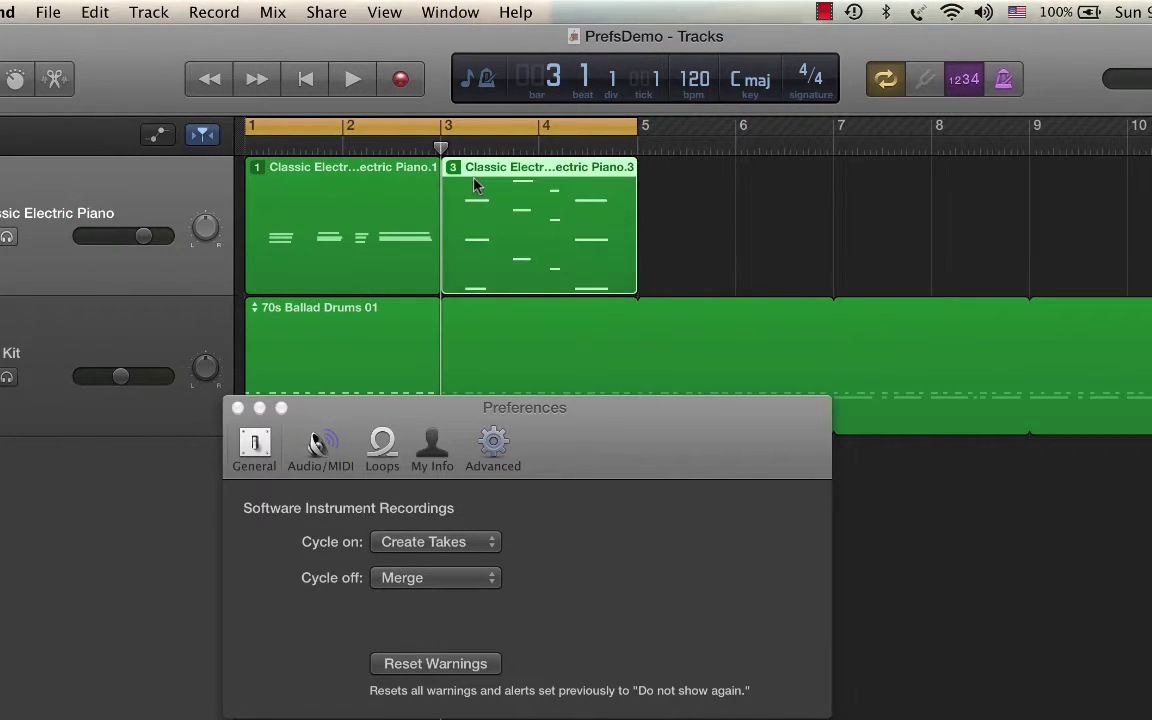
key("Return")
key("space")
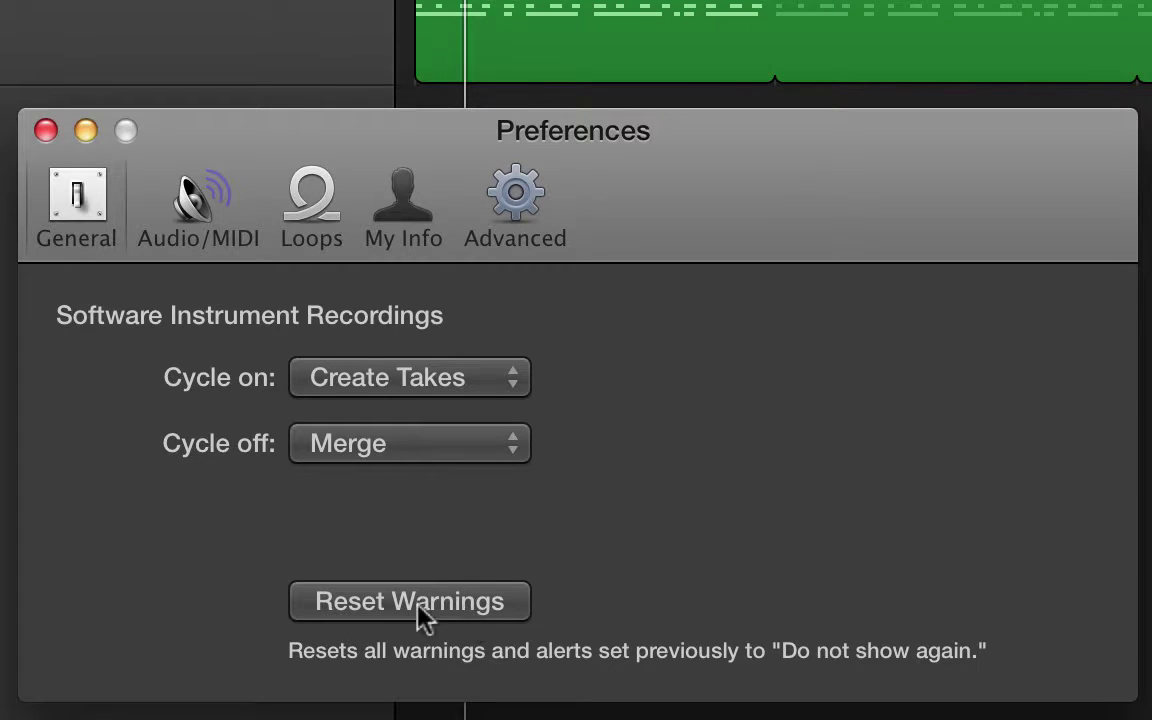
Show the Audio/MIDI pane with Built-in Output, ProKeys Sono 88 input and Audio Units enabled
left_click(196, 240)
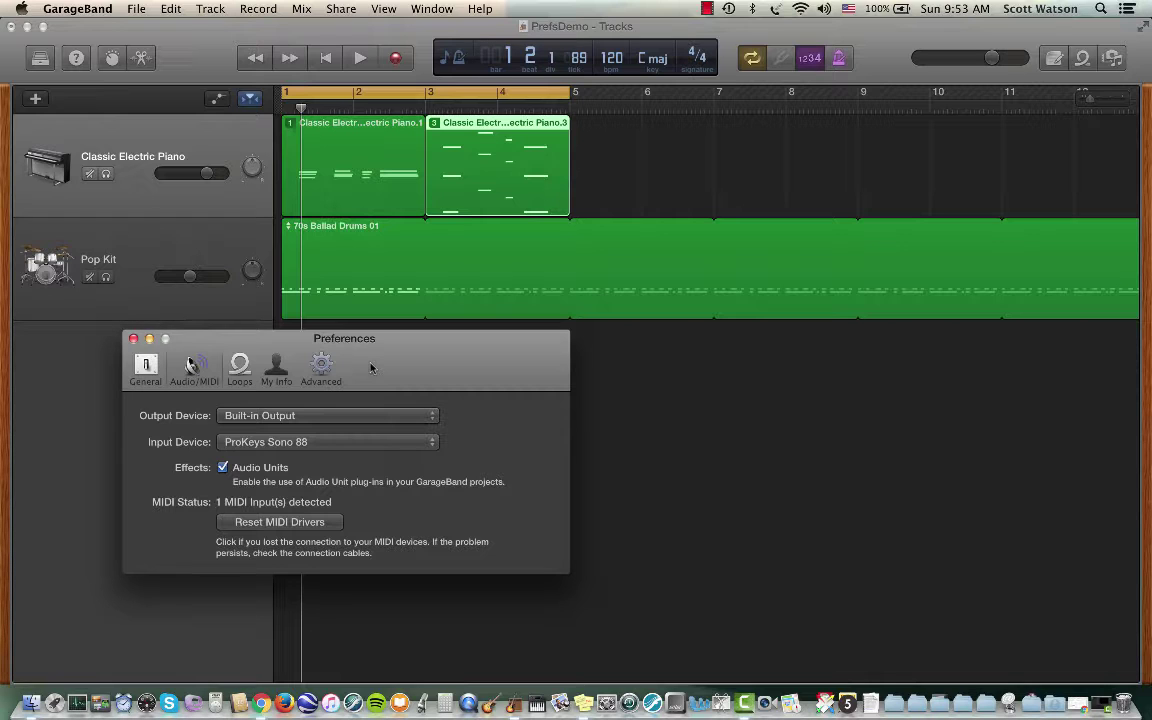
left_click_drag(370, 368, 880, 163)
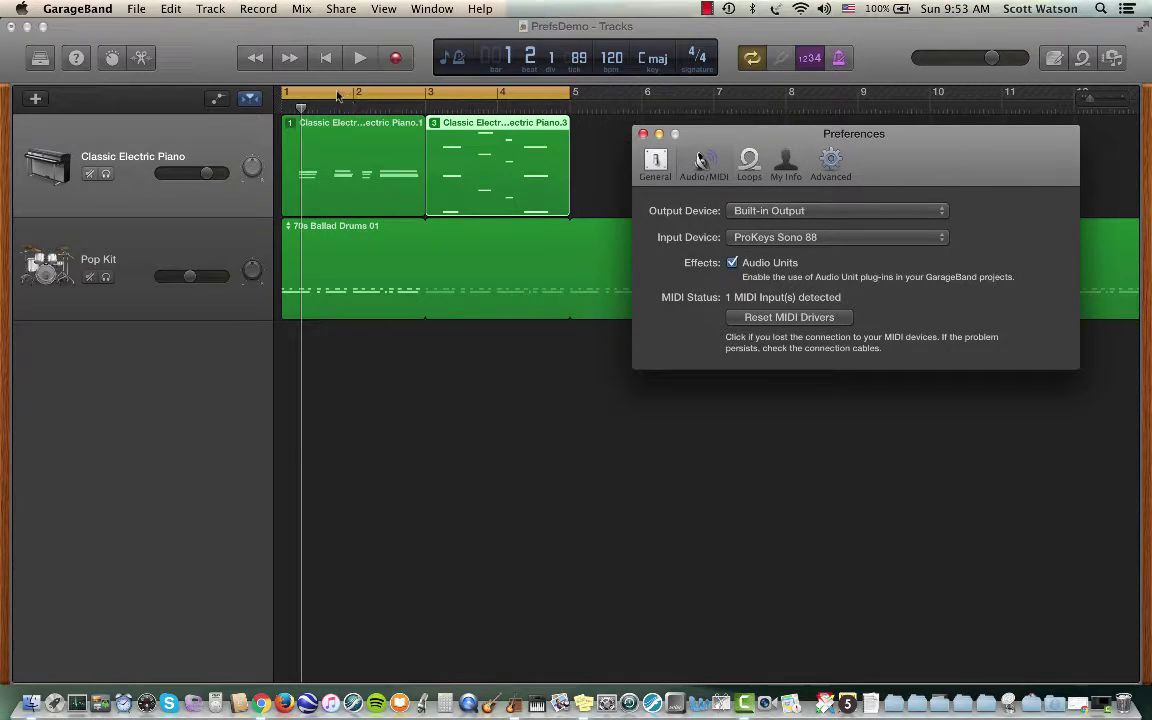
left_click(111, 60)
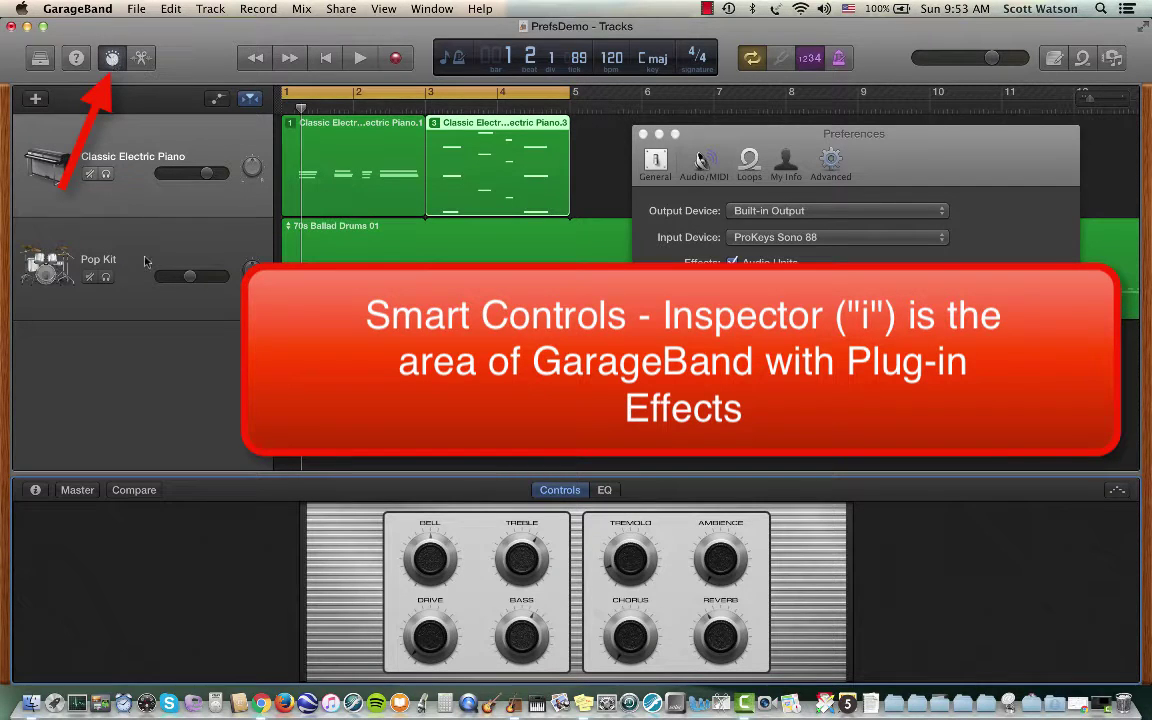
left_click(35, 490)
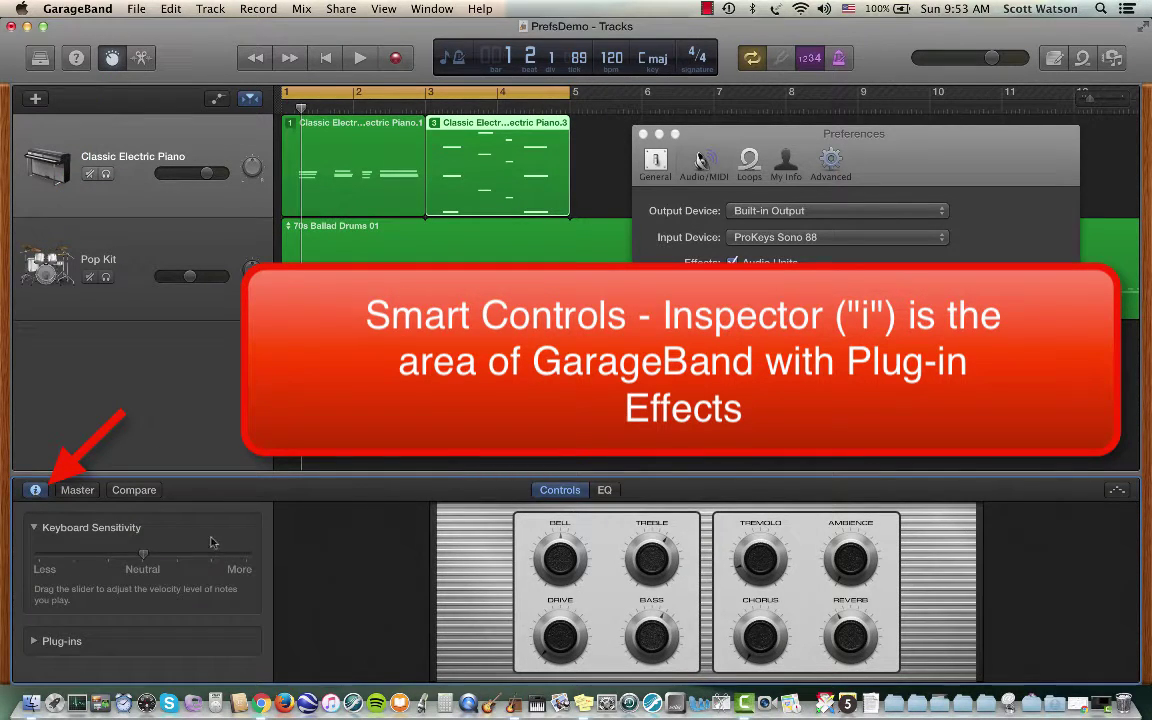
left_click_drag(205, 477, 215, 304)
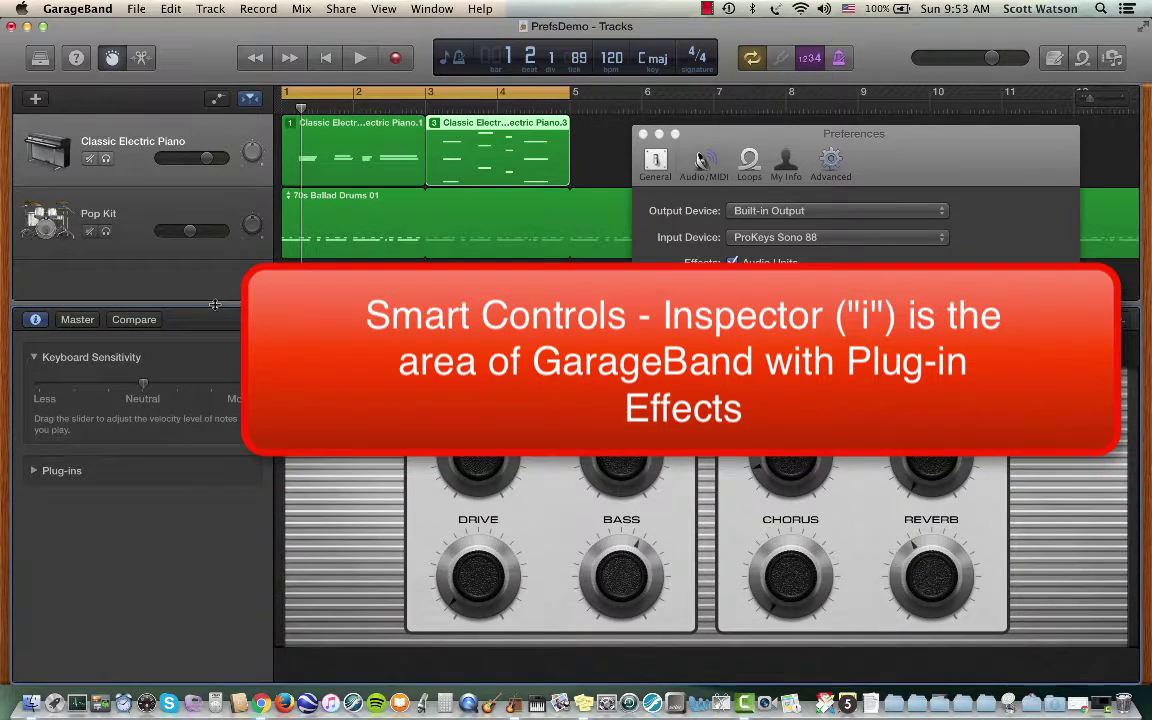
left_click(35, 470)
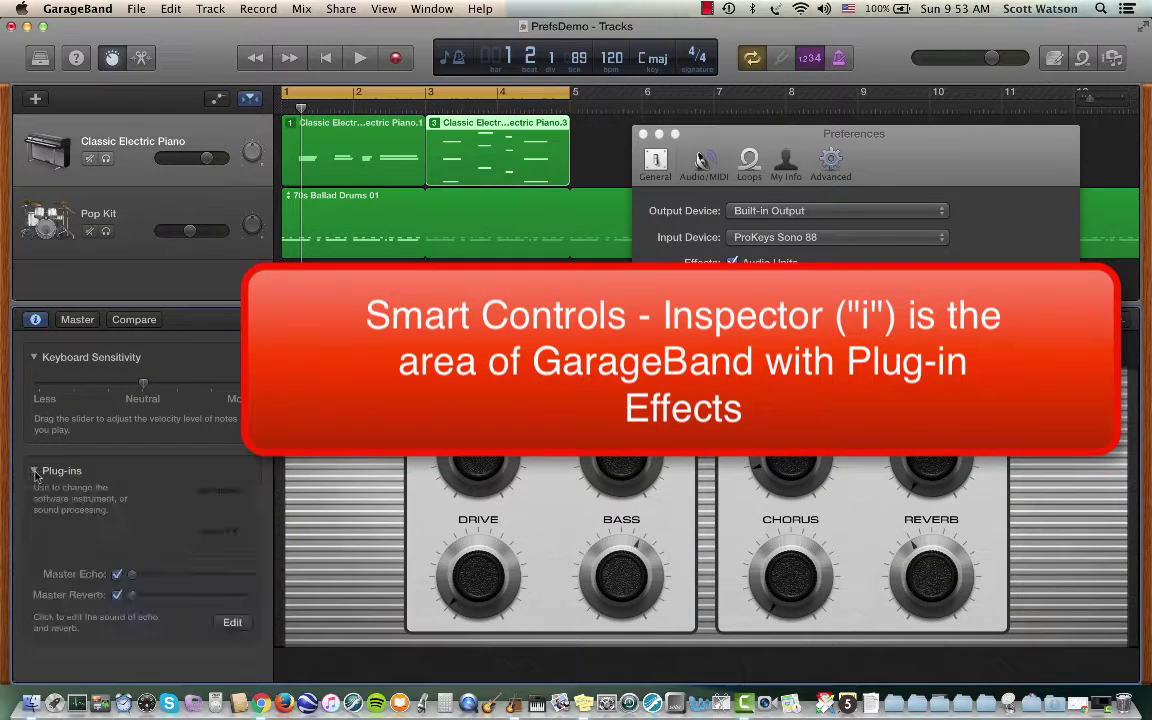
left_click(212, 530)
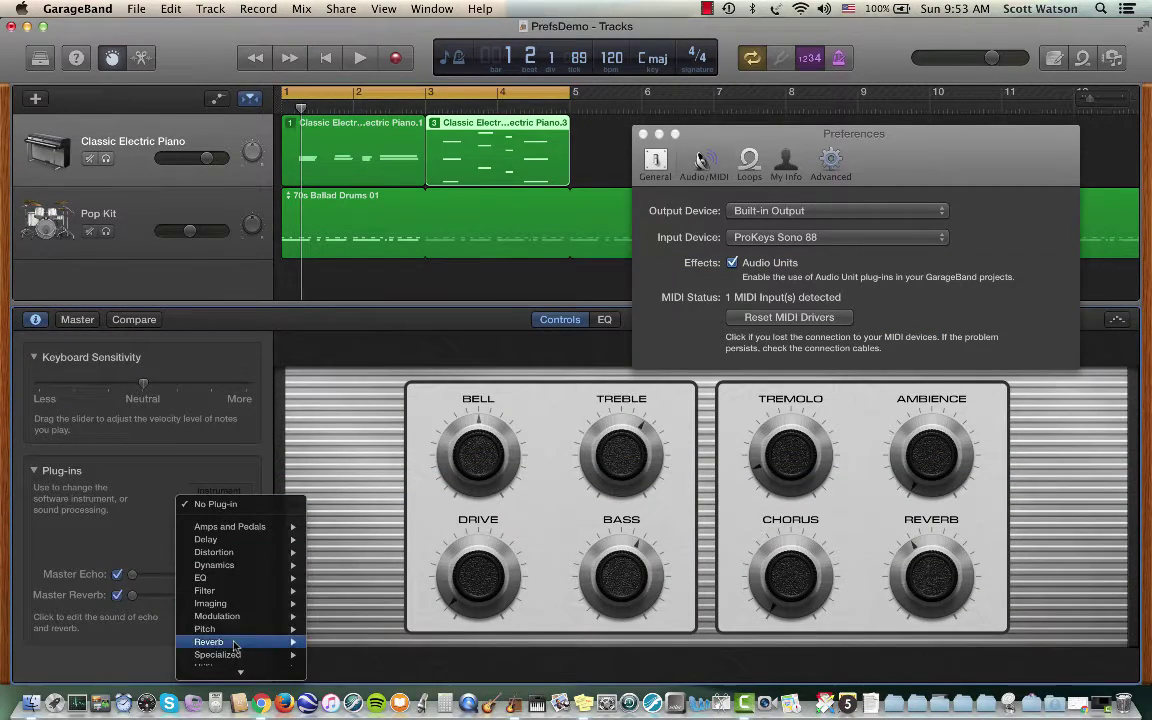
mouse_move(240, 668)
mouse_move(330, 668)
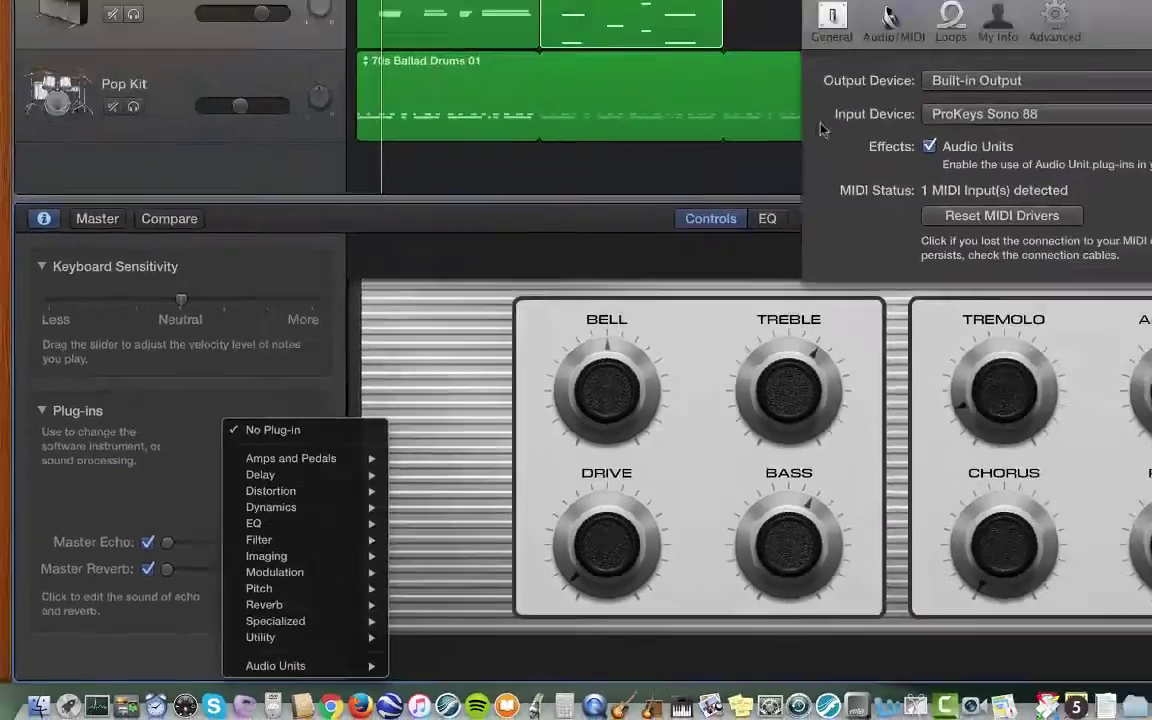
key("Up")
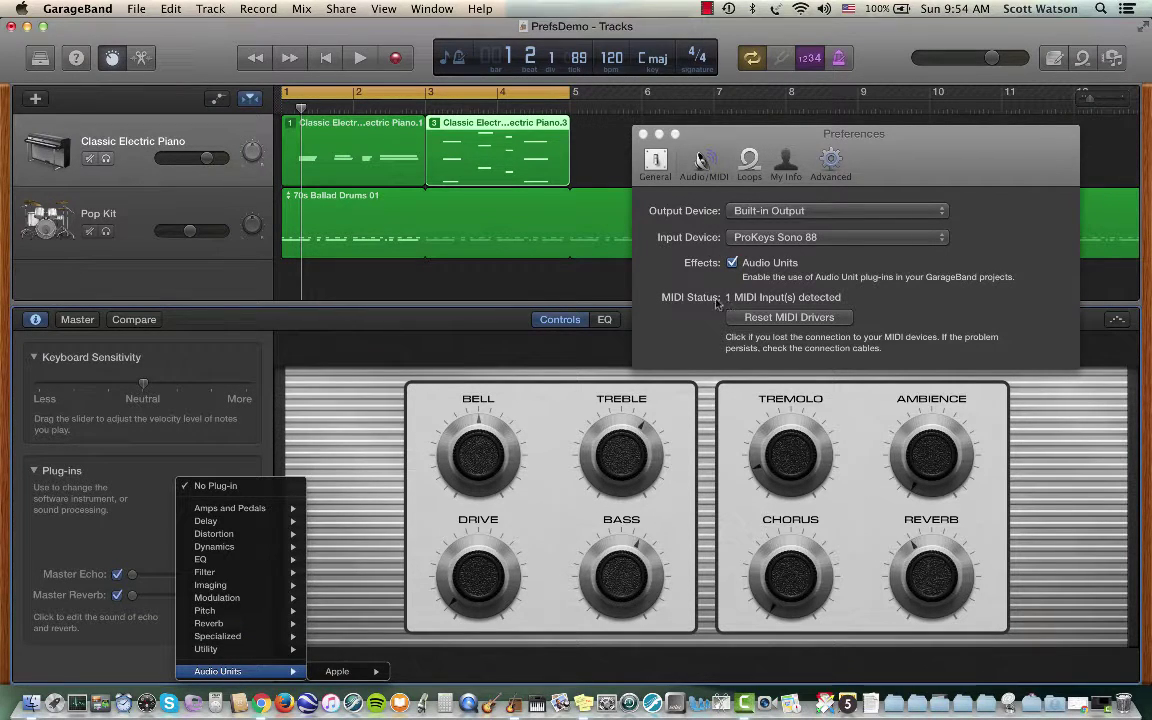
left_click(36, 320)
left_click(112, 58)
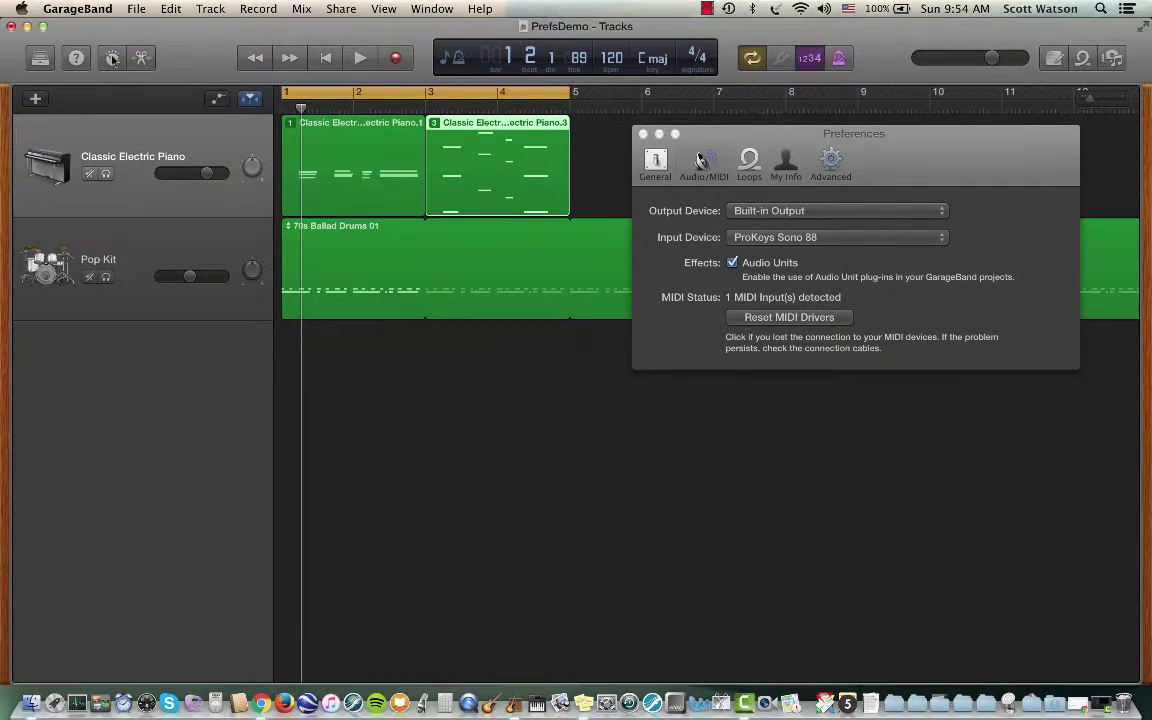
left_click_drag(738, 140, 175, 322)
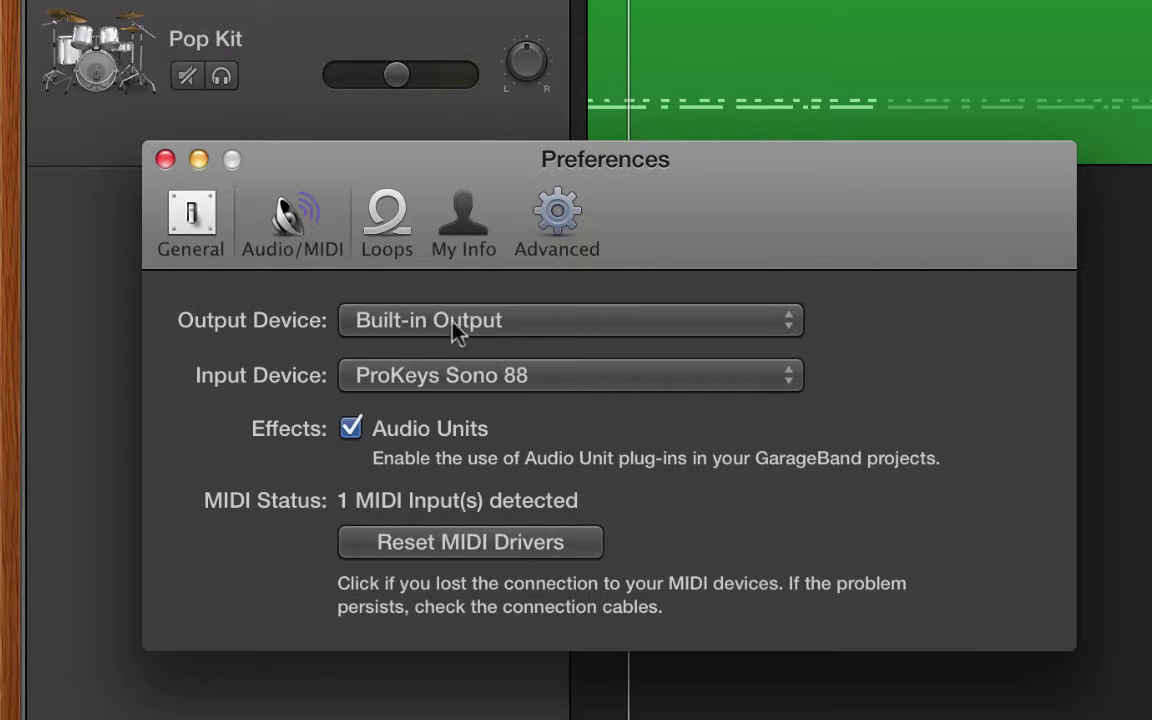
Visit the Loops, My Info and Advanced panes, return to Loops and toggle the relevant-results filter
left_click(391, 243)
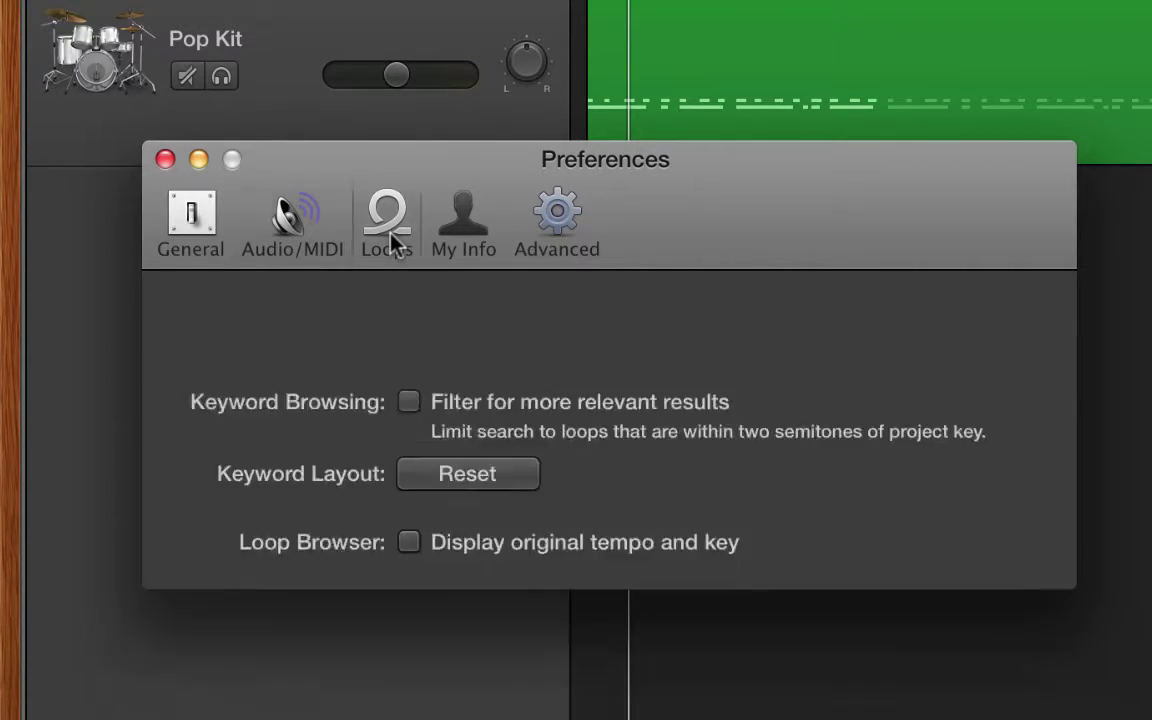
left_click(460, 213)
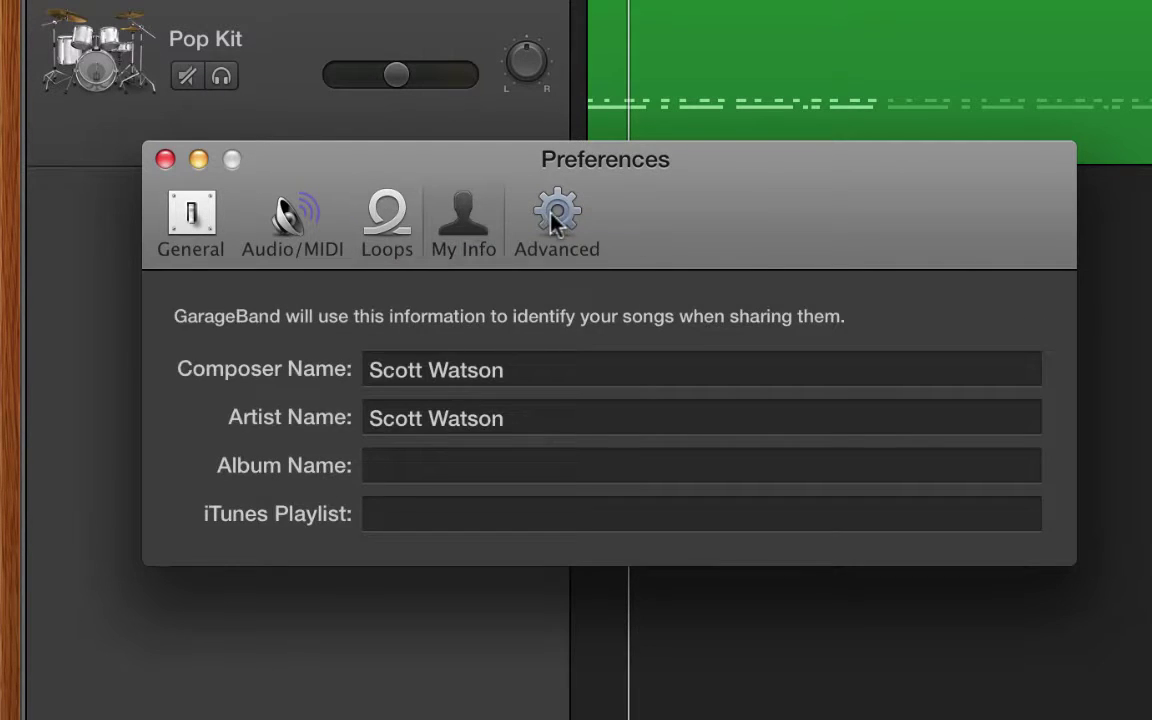
left_click(555, 218)
left_click(393, 228)
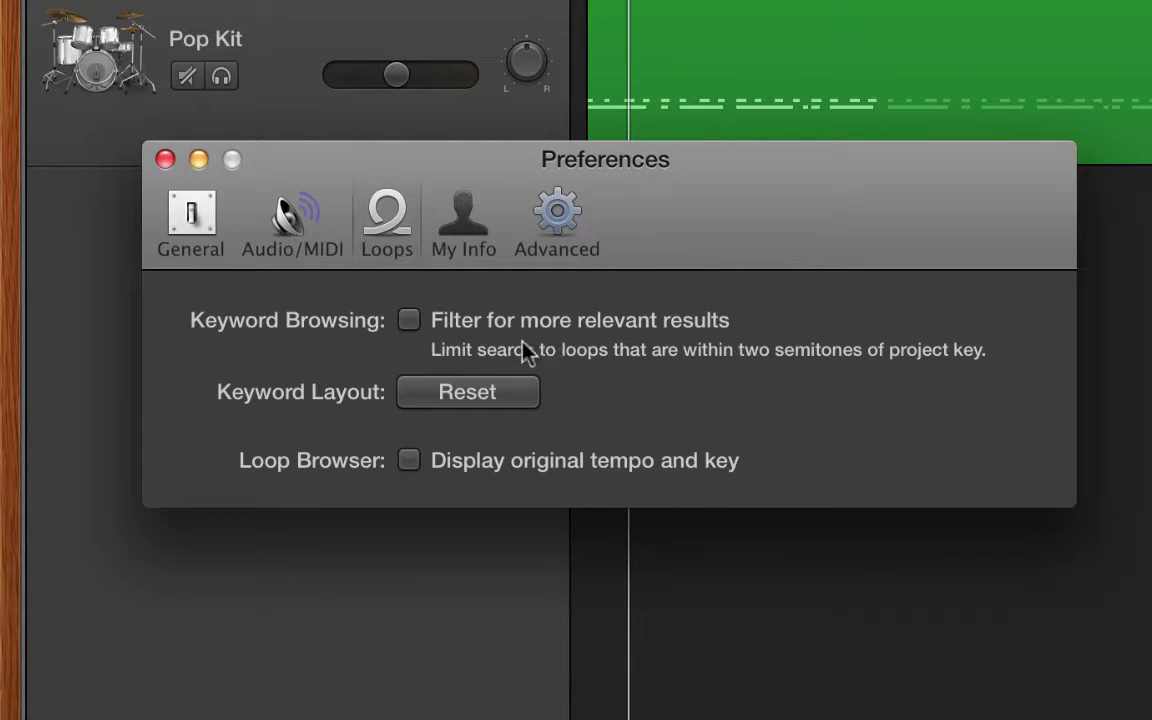
left_click(410, 321)
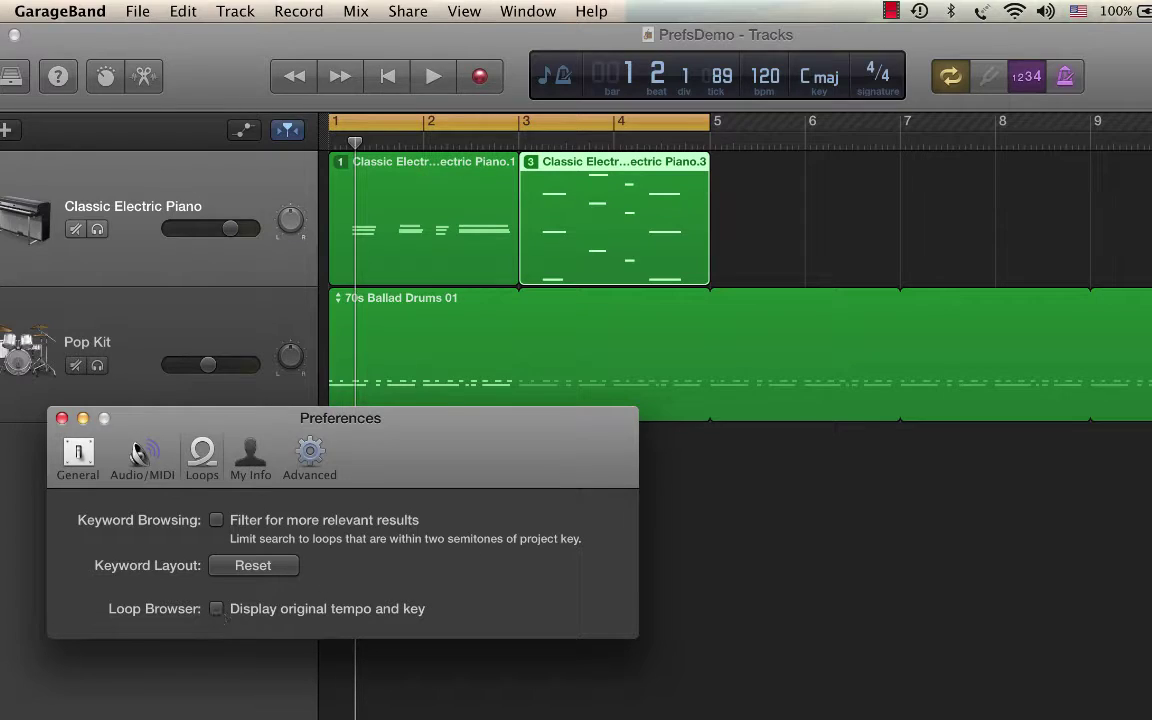
Open the Loop Browser with O, then tick and untick 'Display original tempo and key'
key("o")
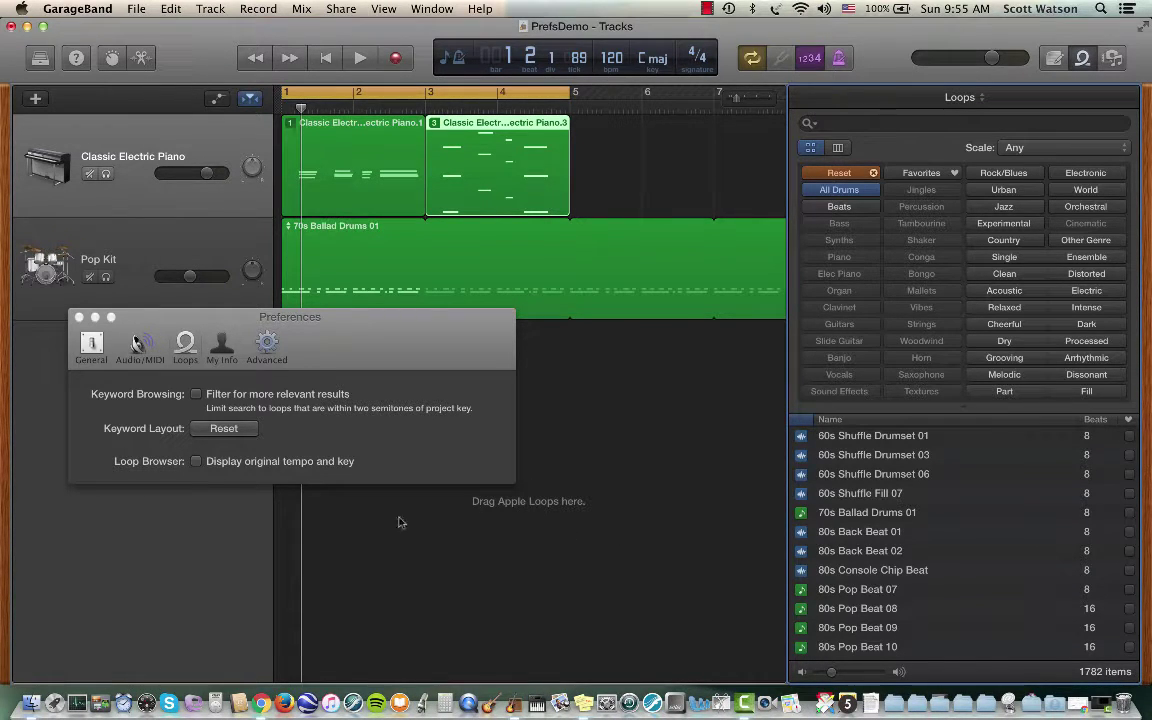
left_click(197, 462)
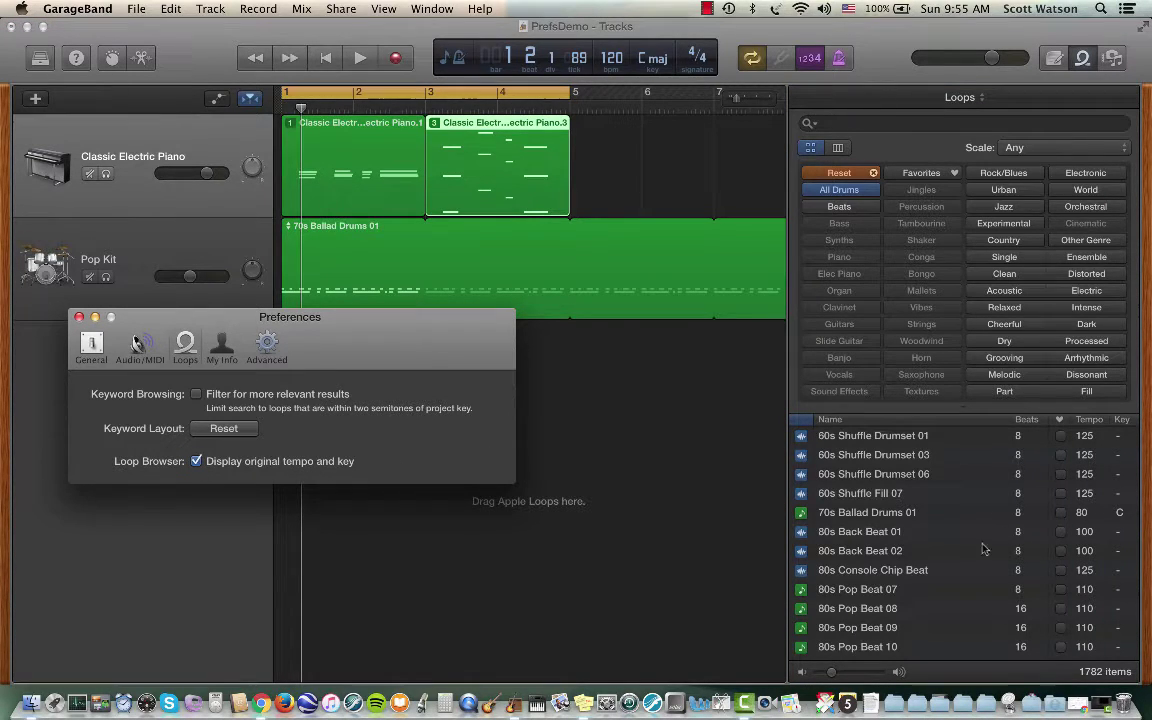
left_click(196, 461)
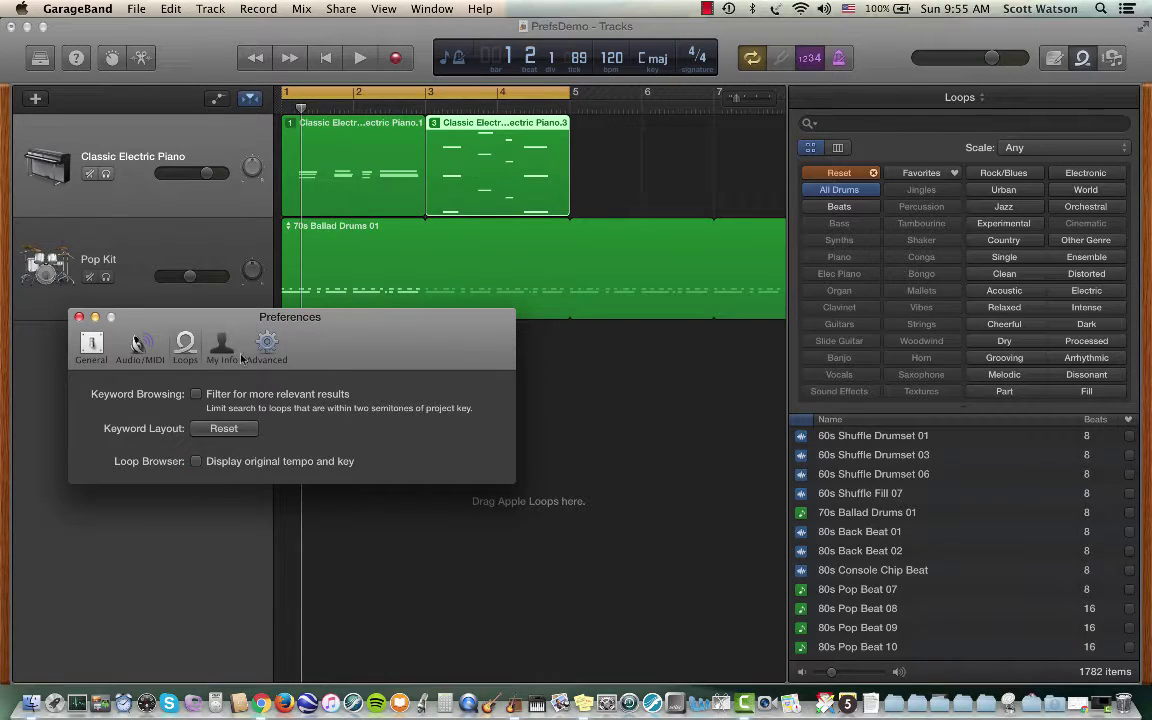
Pass through My Info to the Advanced pane showing recording resolution, Auto Normalize and movie thumbnails
left_click(221, 345)
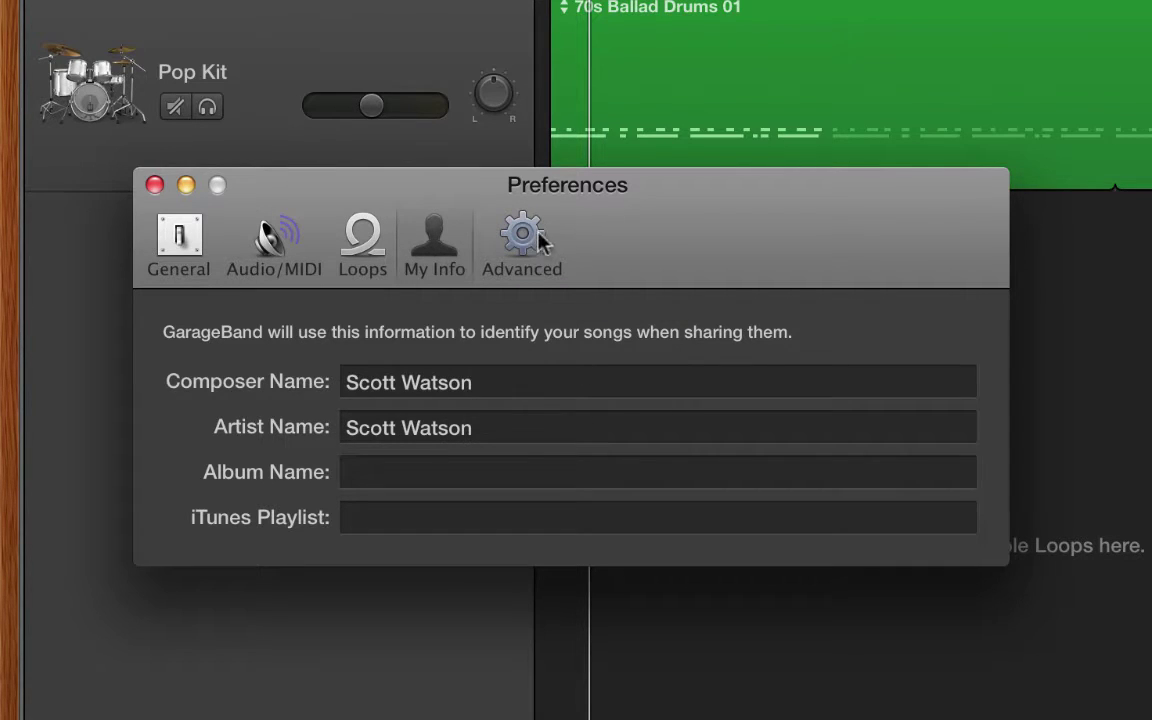
left_click(522, 248)
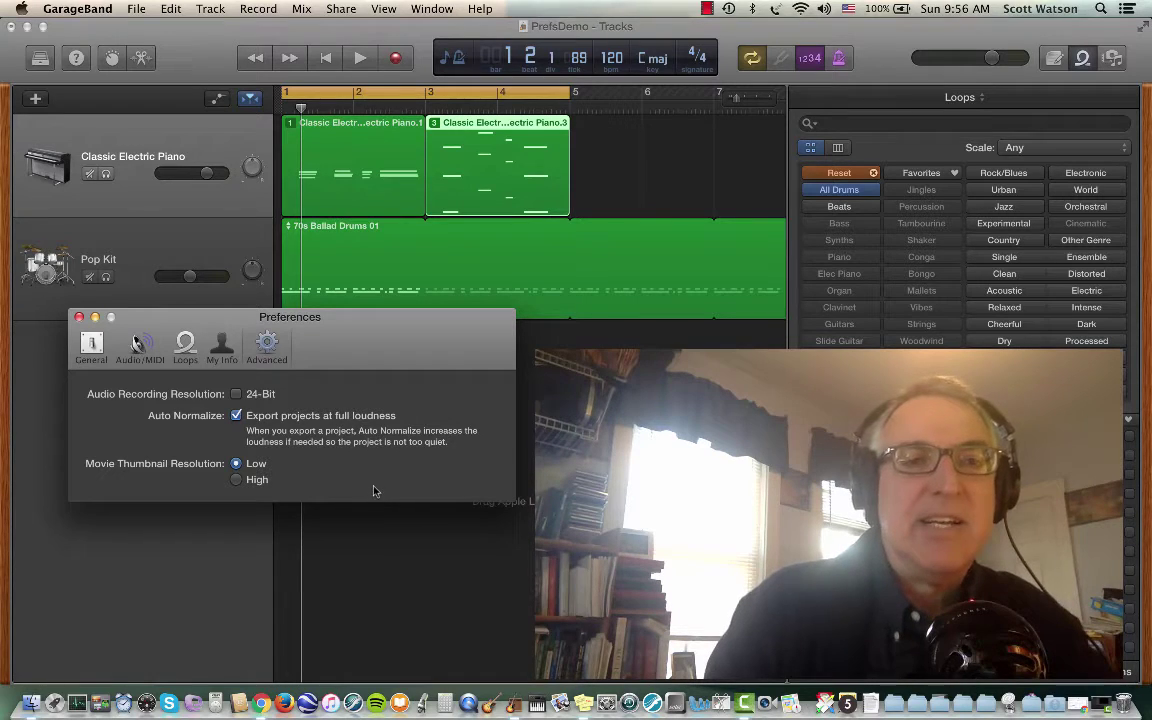
View General cycle take options, toggle Cycle off and on twice, then show the Audio/MIDI pane
left_click(93, 345)
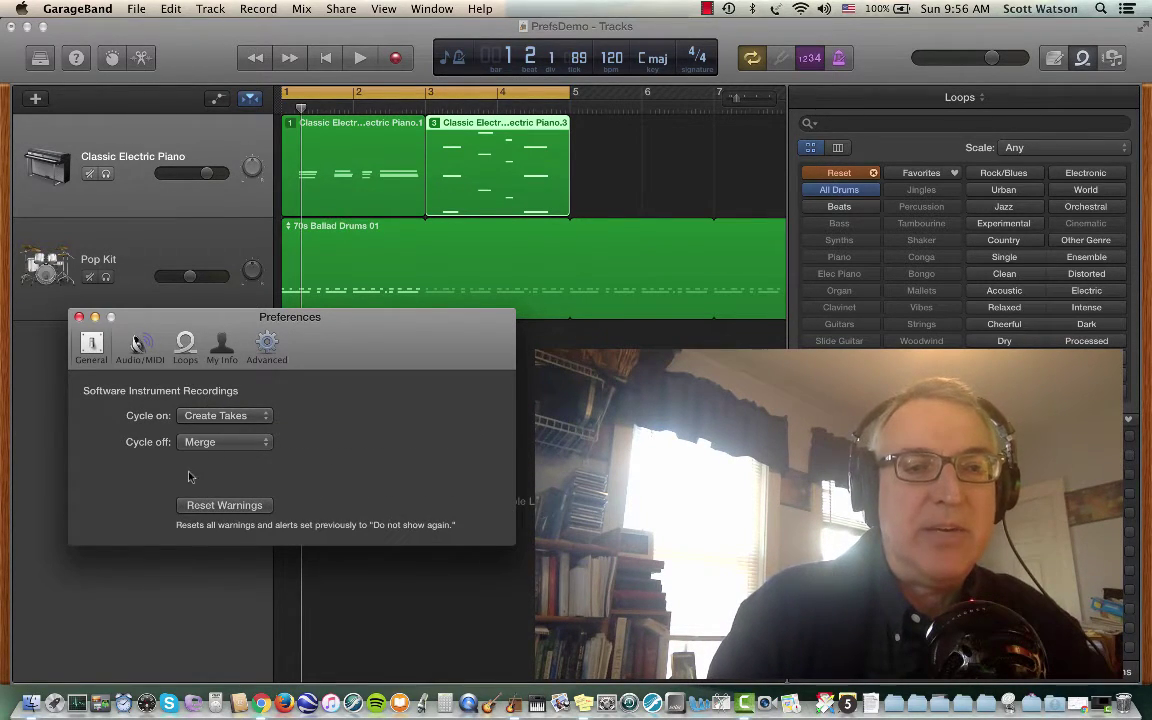
left_click(749, 58)
left_click(749, 58)
left_click(749, 58)
left_click(749, 58)
left_click(140, 345)
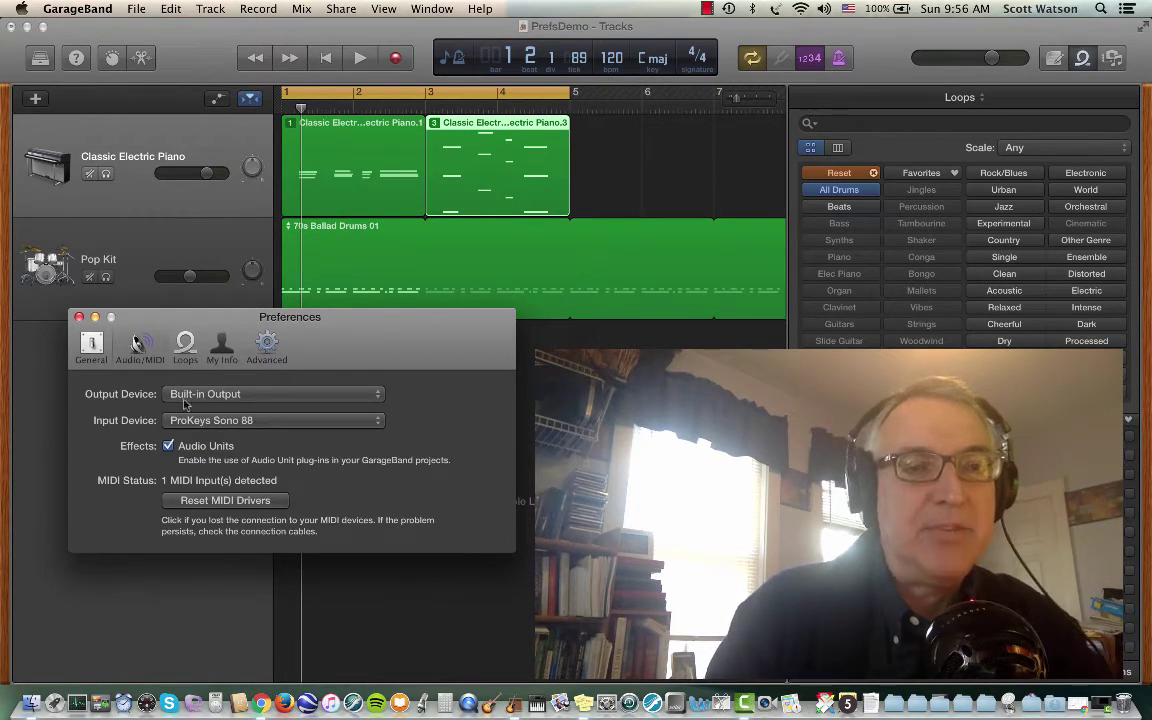